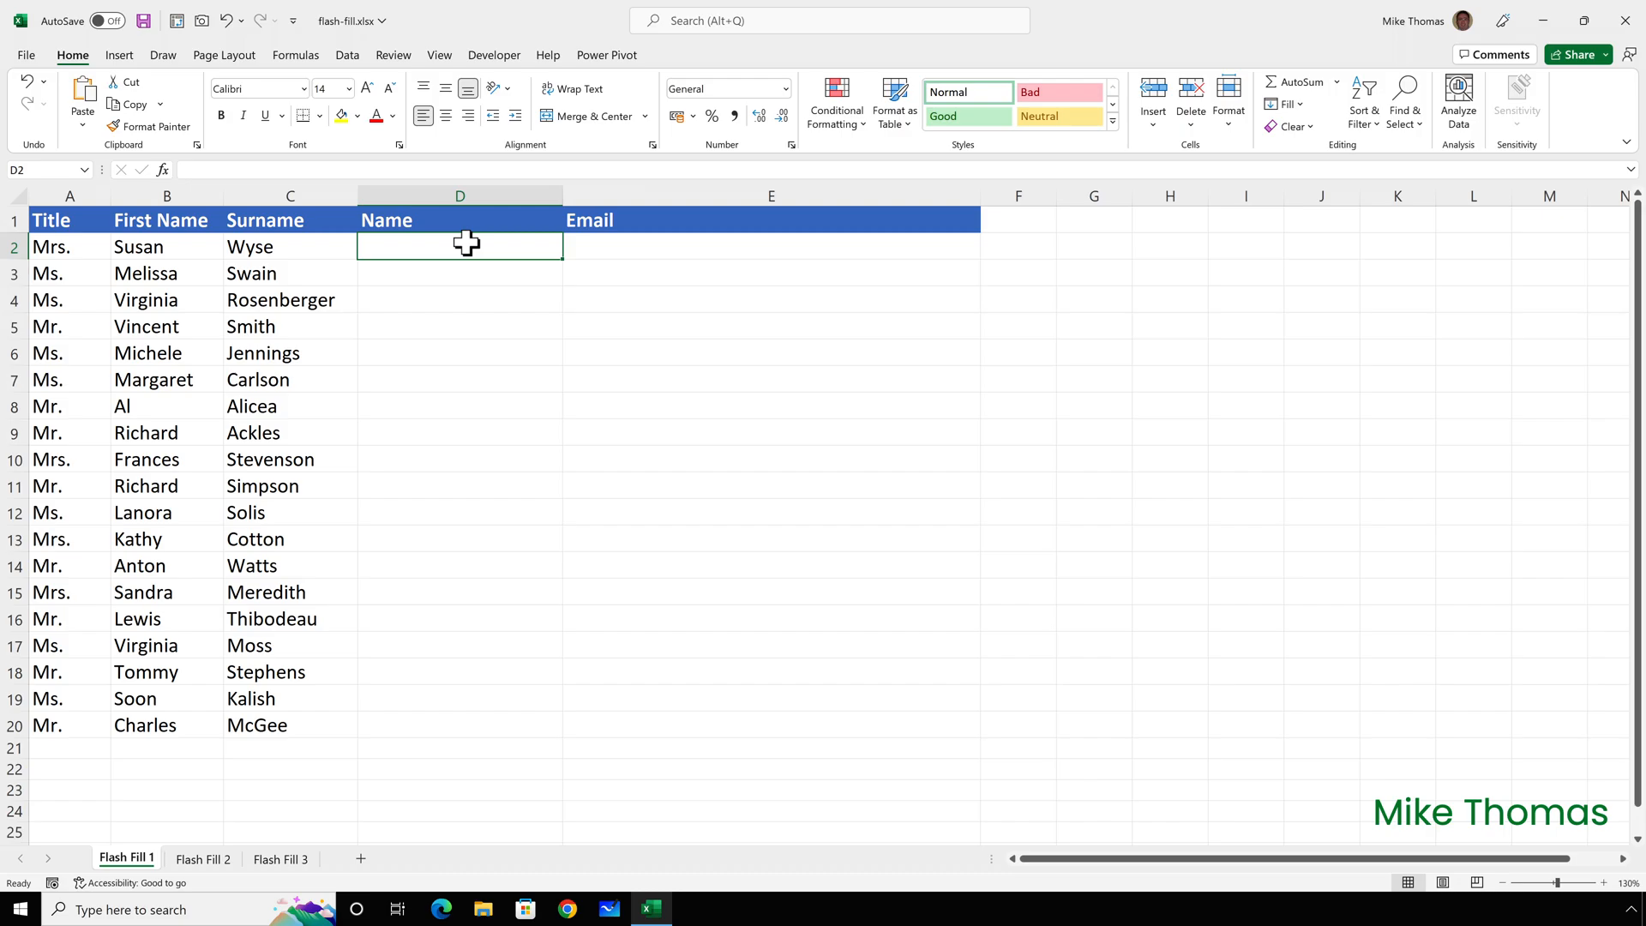
pyautogui.hotkey('ctrl', 'Return')
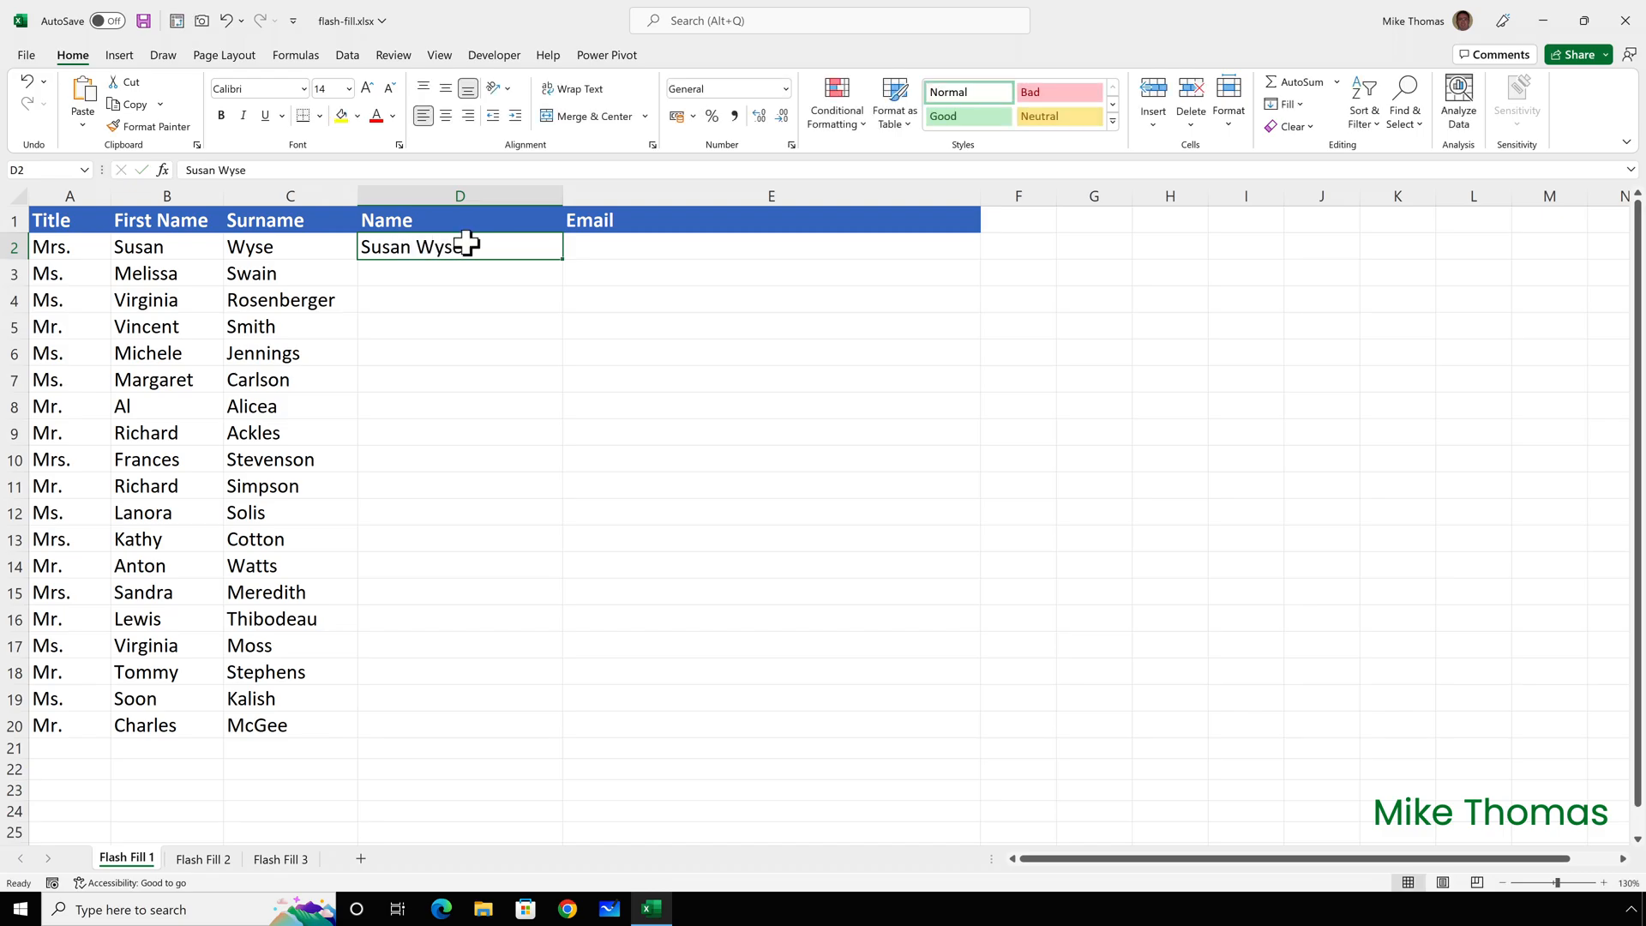
pyautogui.press('Return')
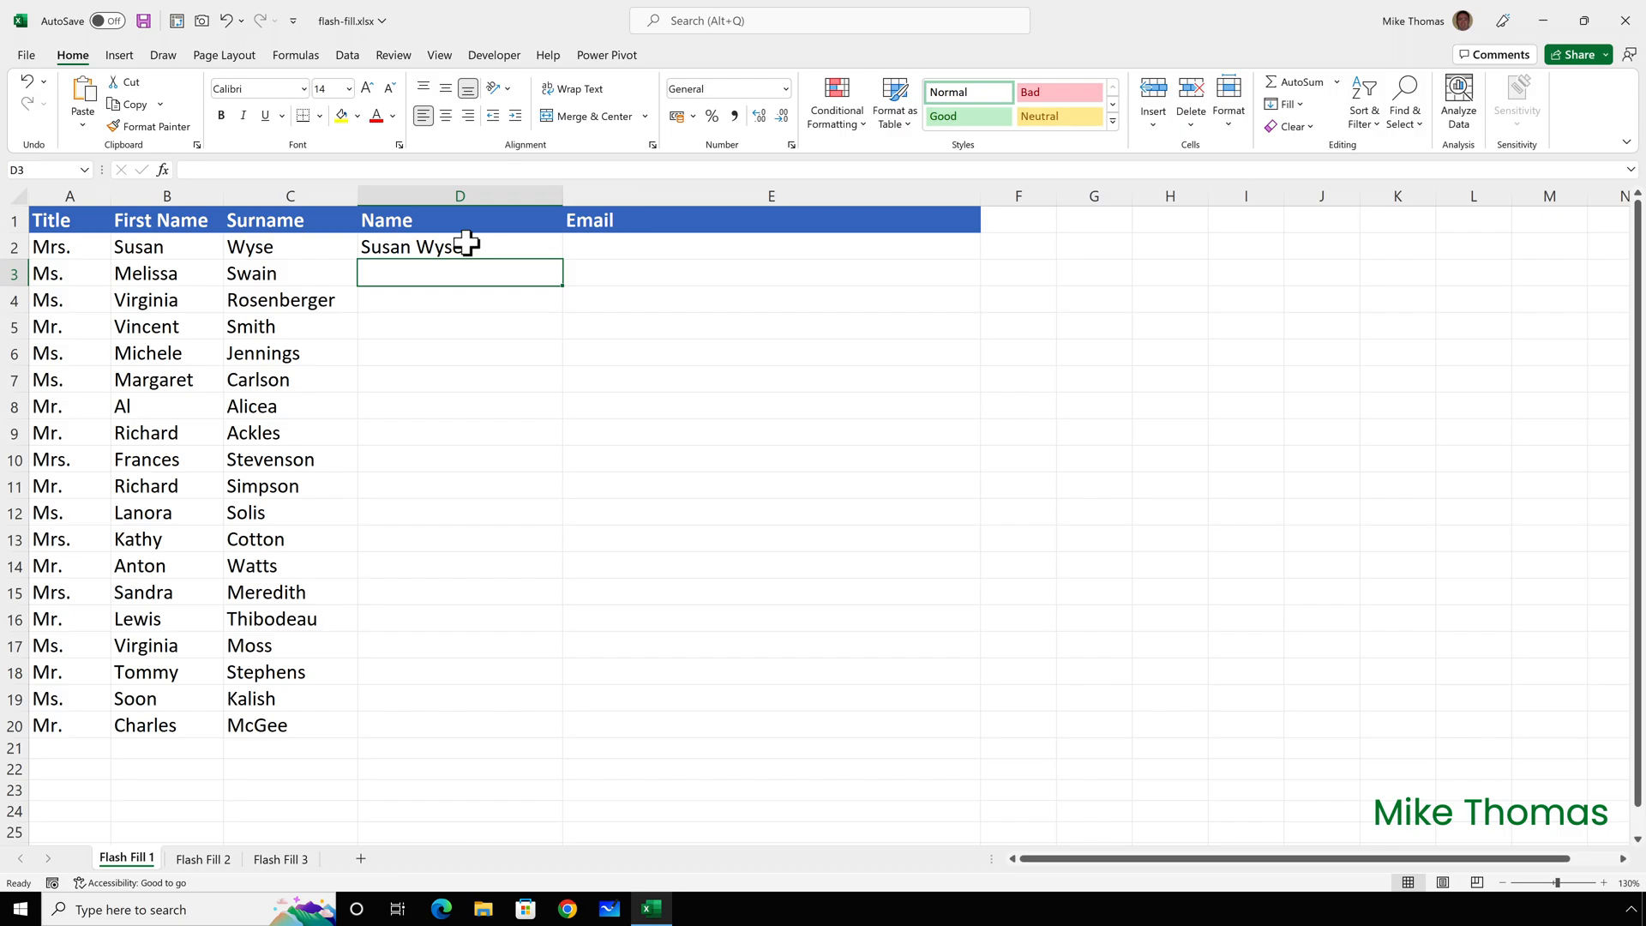
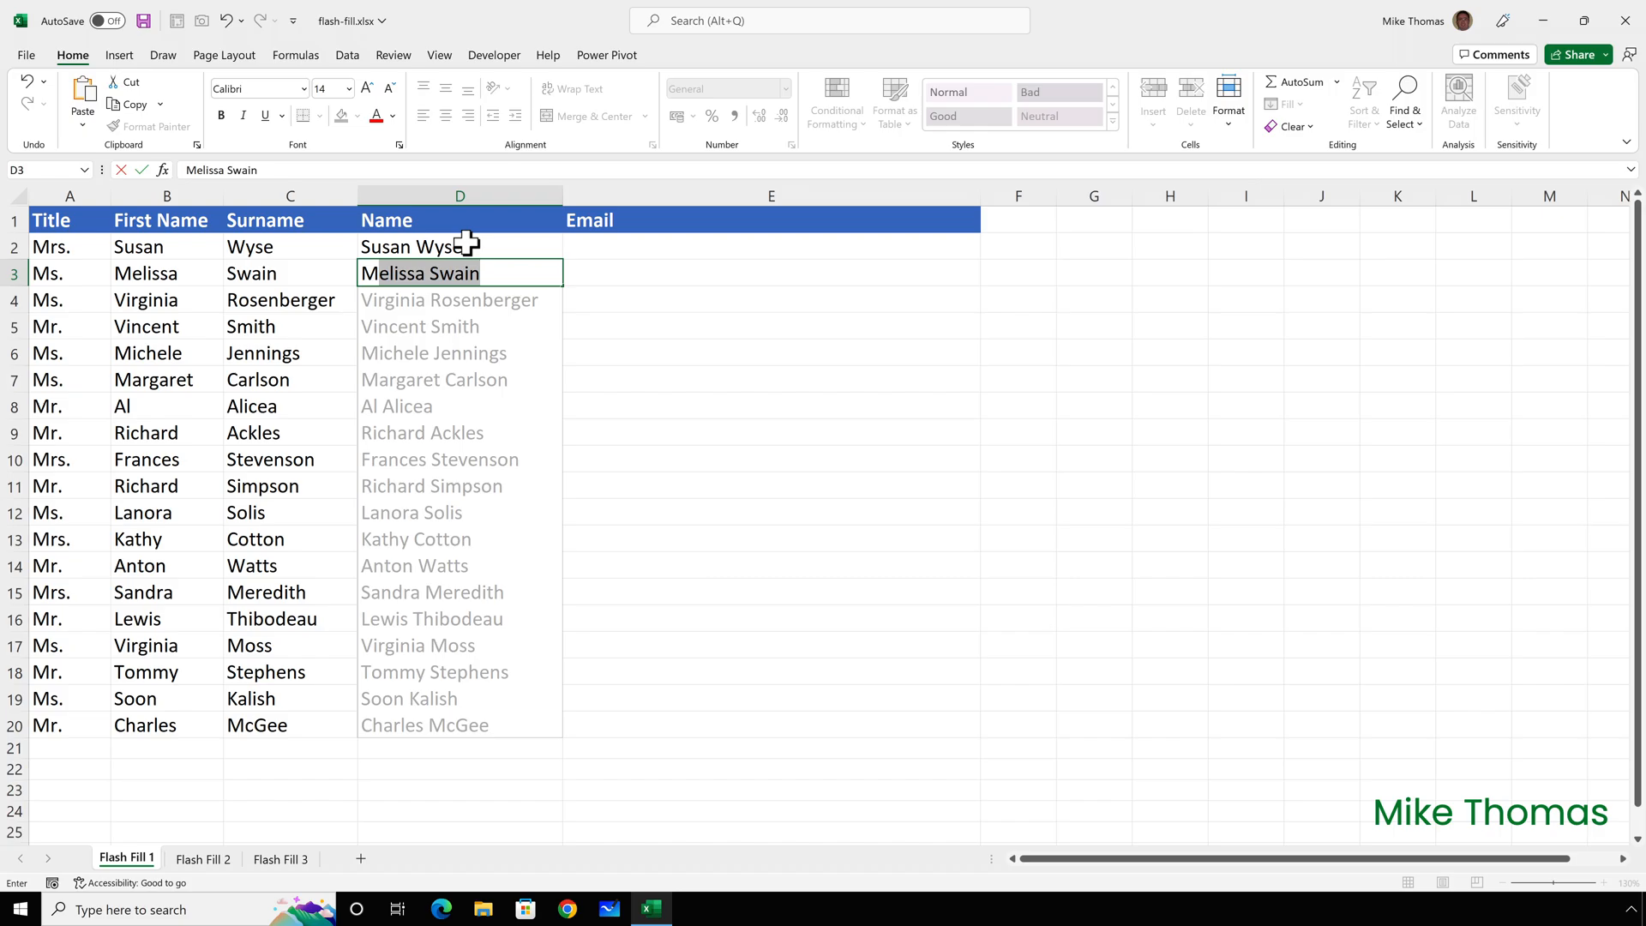
pyautogui.press('Return')
pyautogui.hotkey('ctrl', 'z')
pyautogui.hotkey('ctrl', 'z')
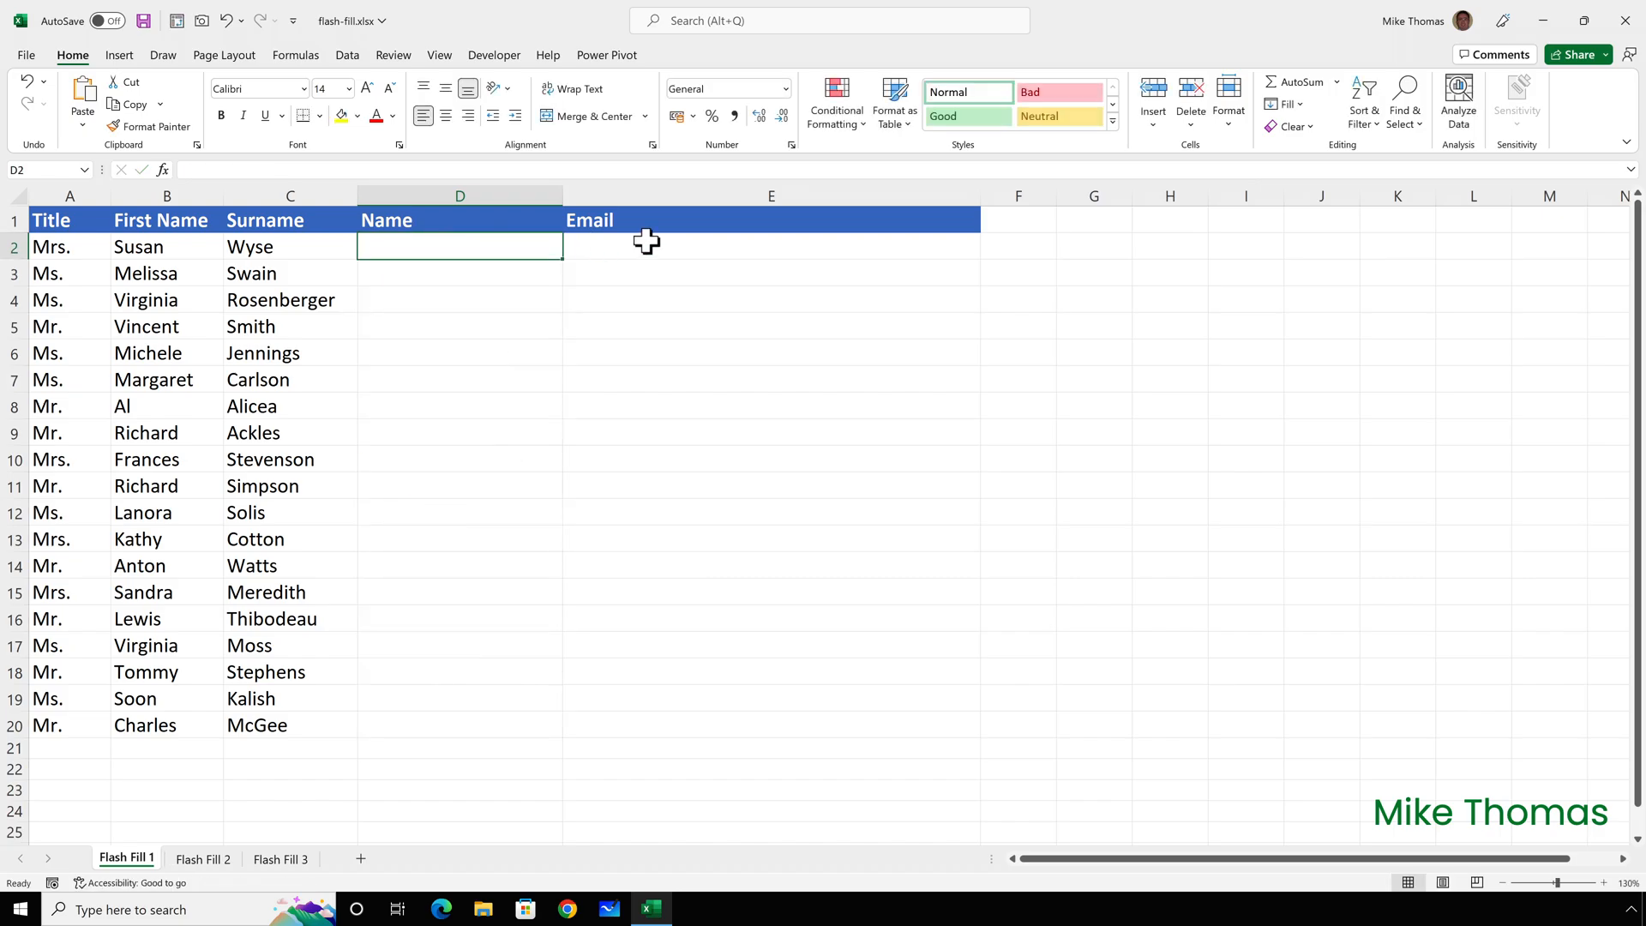
pyautogui.press('Return')
pyautogui.write('M')
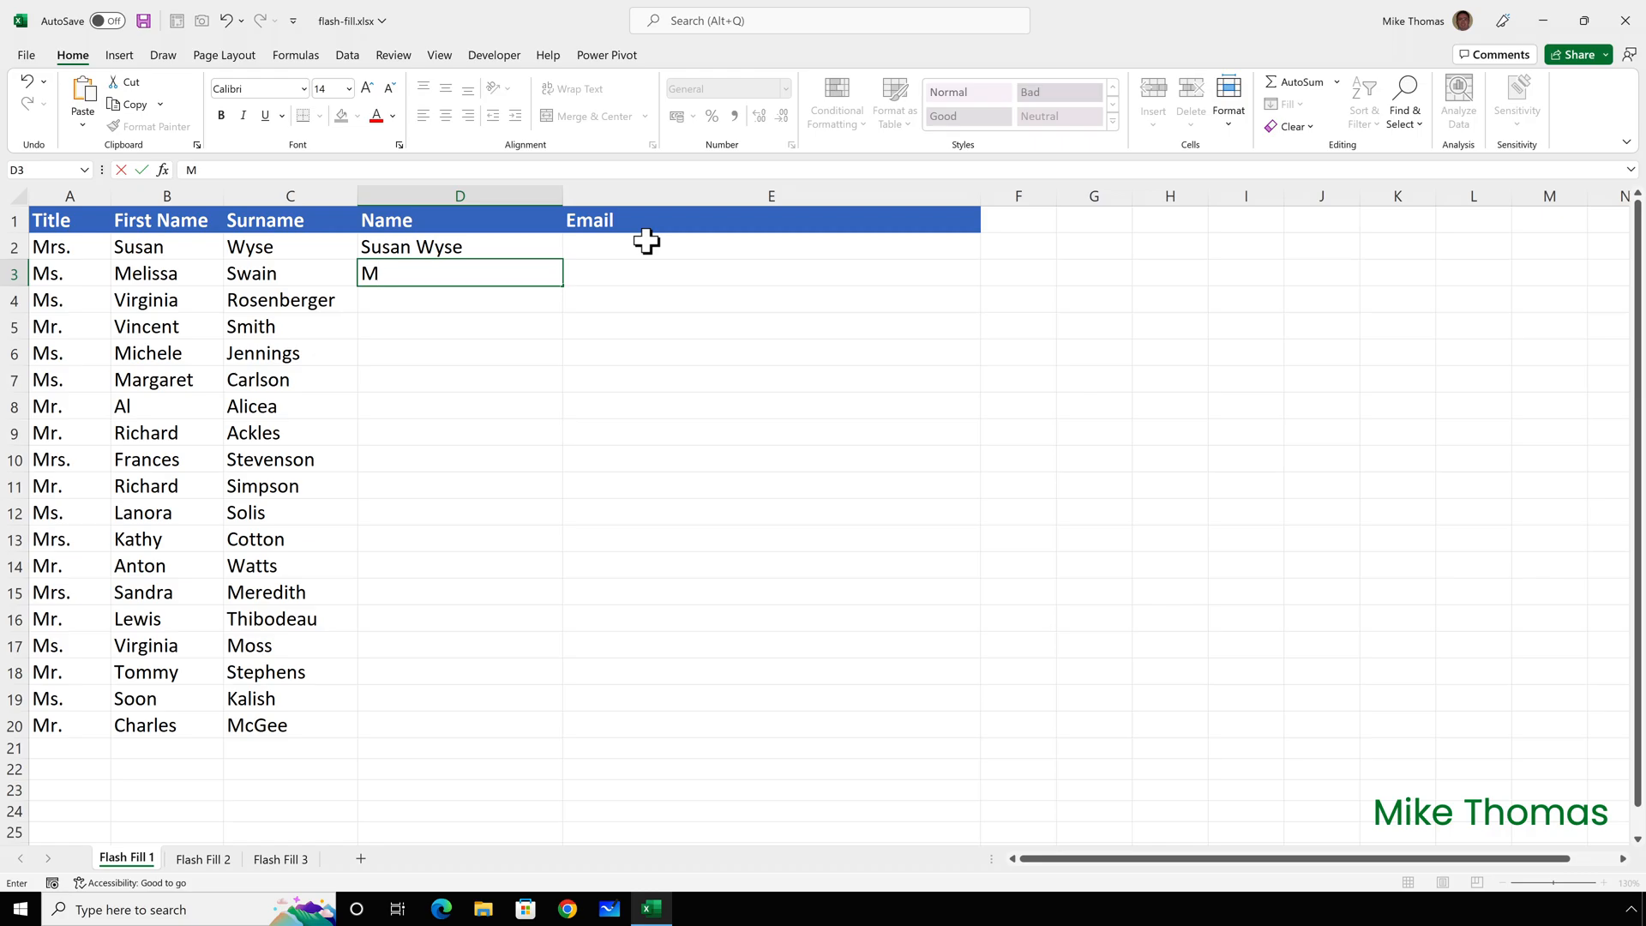
pyautogui.press('Escape')
pyautogui.press('Up')
pyautogui.press('Delete')
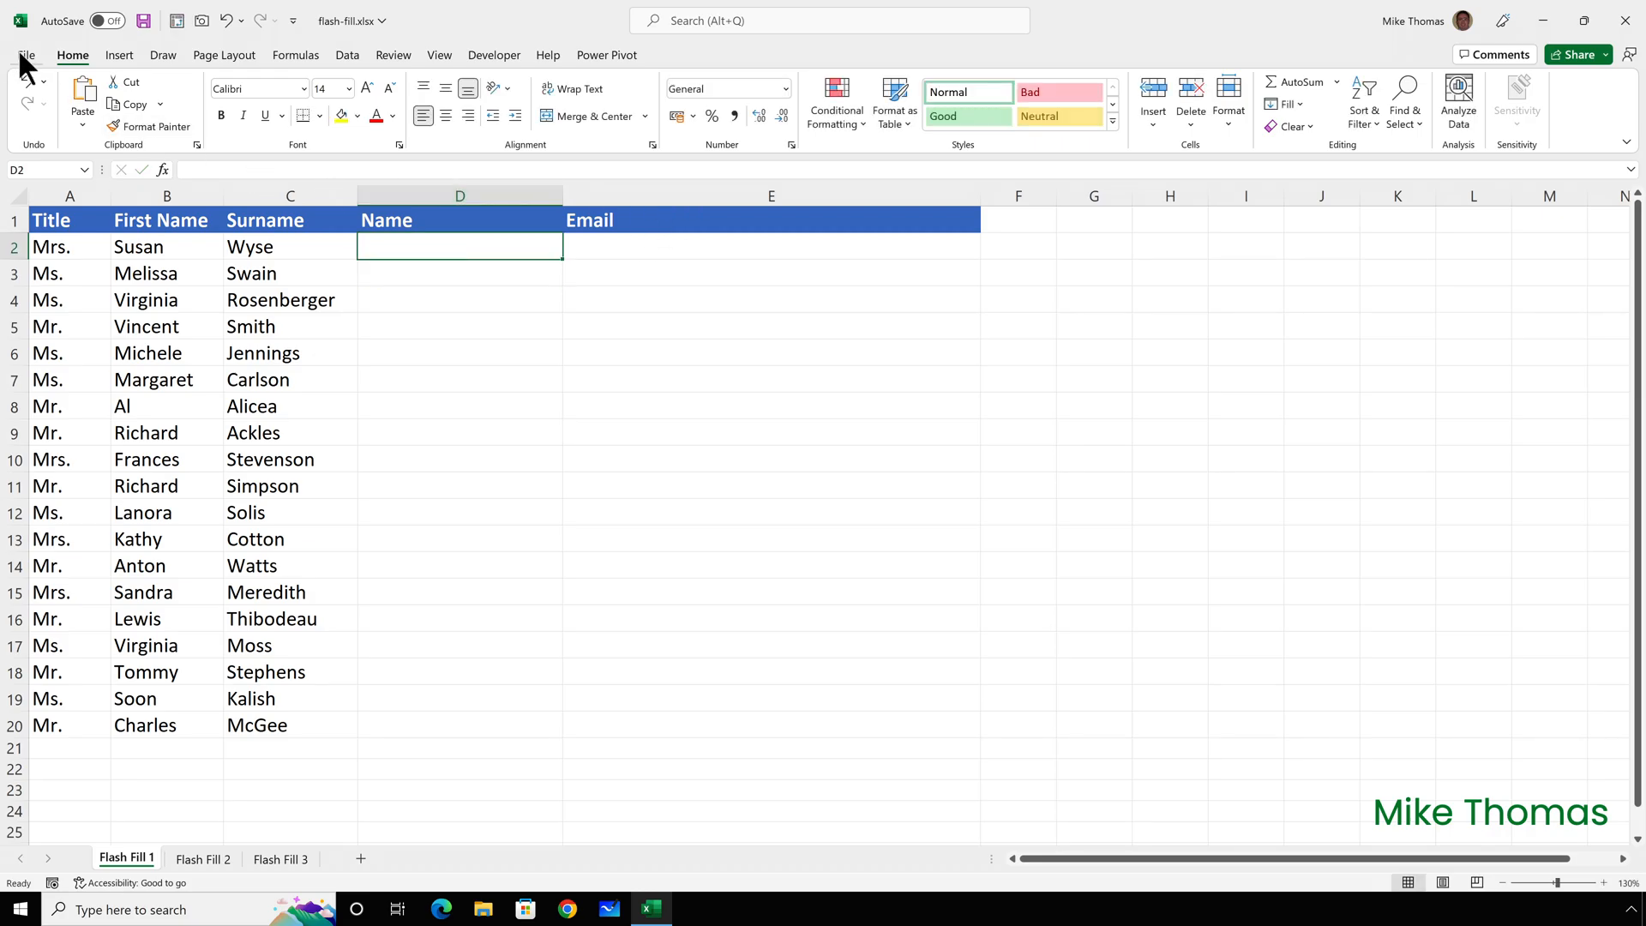
# Step: Enable Automatically Flash Fill in Excel Options > Advanced and confirm with OK
pyautogui.click(26, 54)
pyautogui.click(55, 861)
pyautogui.click(530, 361)
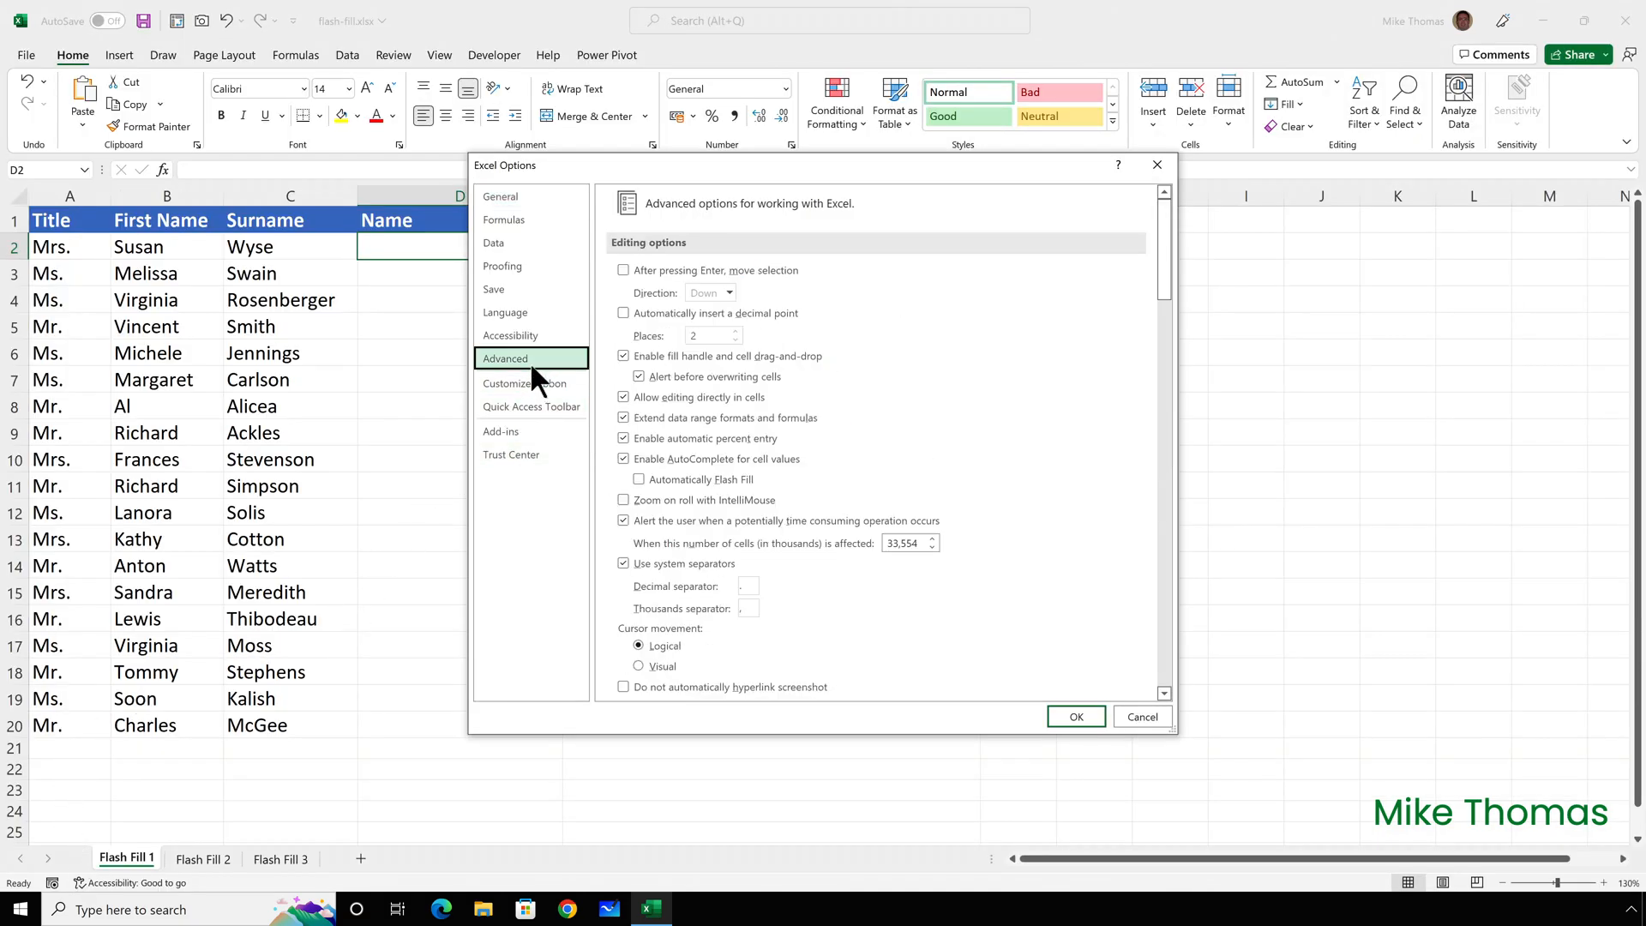
pyautogui.click(640, 476)
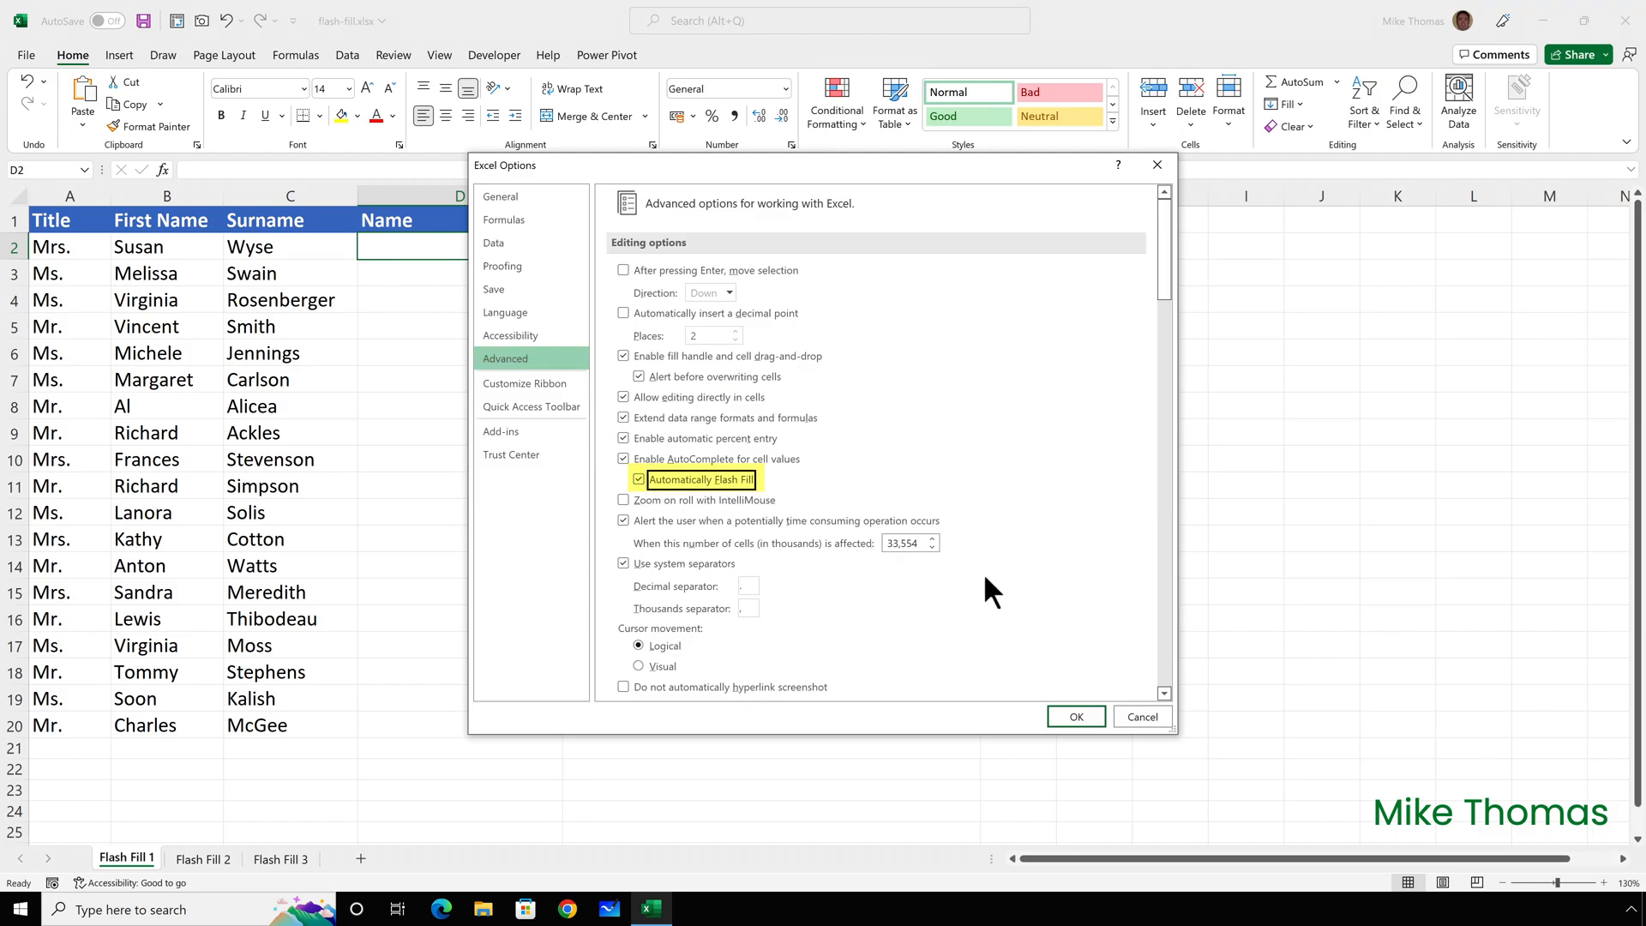
pyautogui.click(1075, 717)
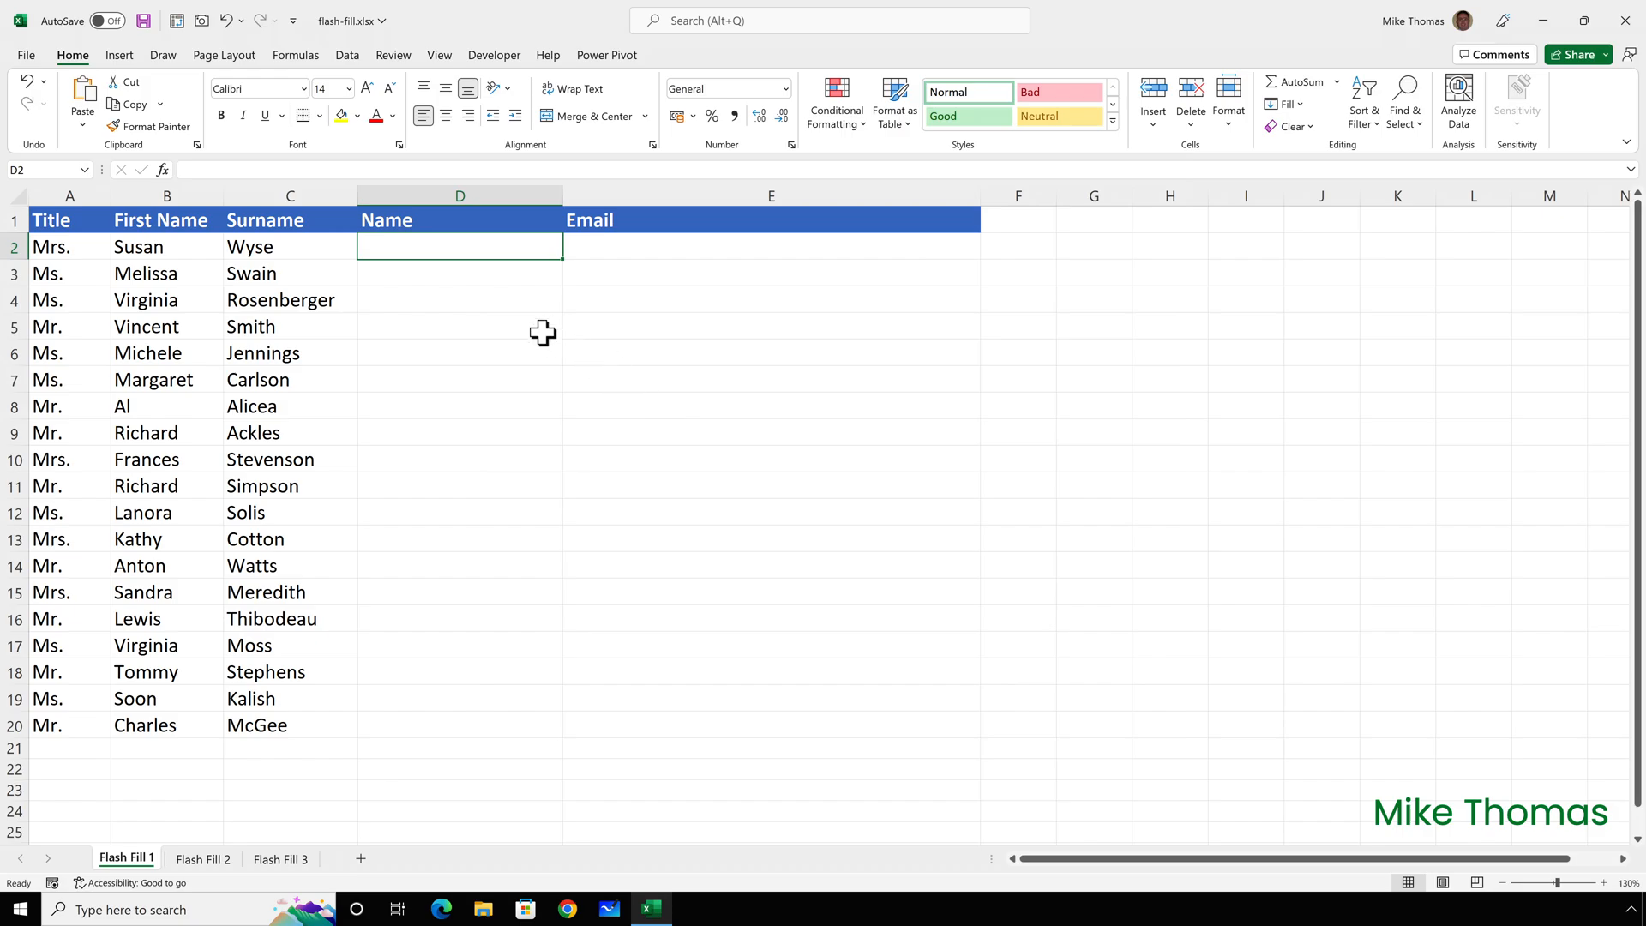
pyautogui.hotkey('ctrl', 'Return')
pyautogui.press('Return')
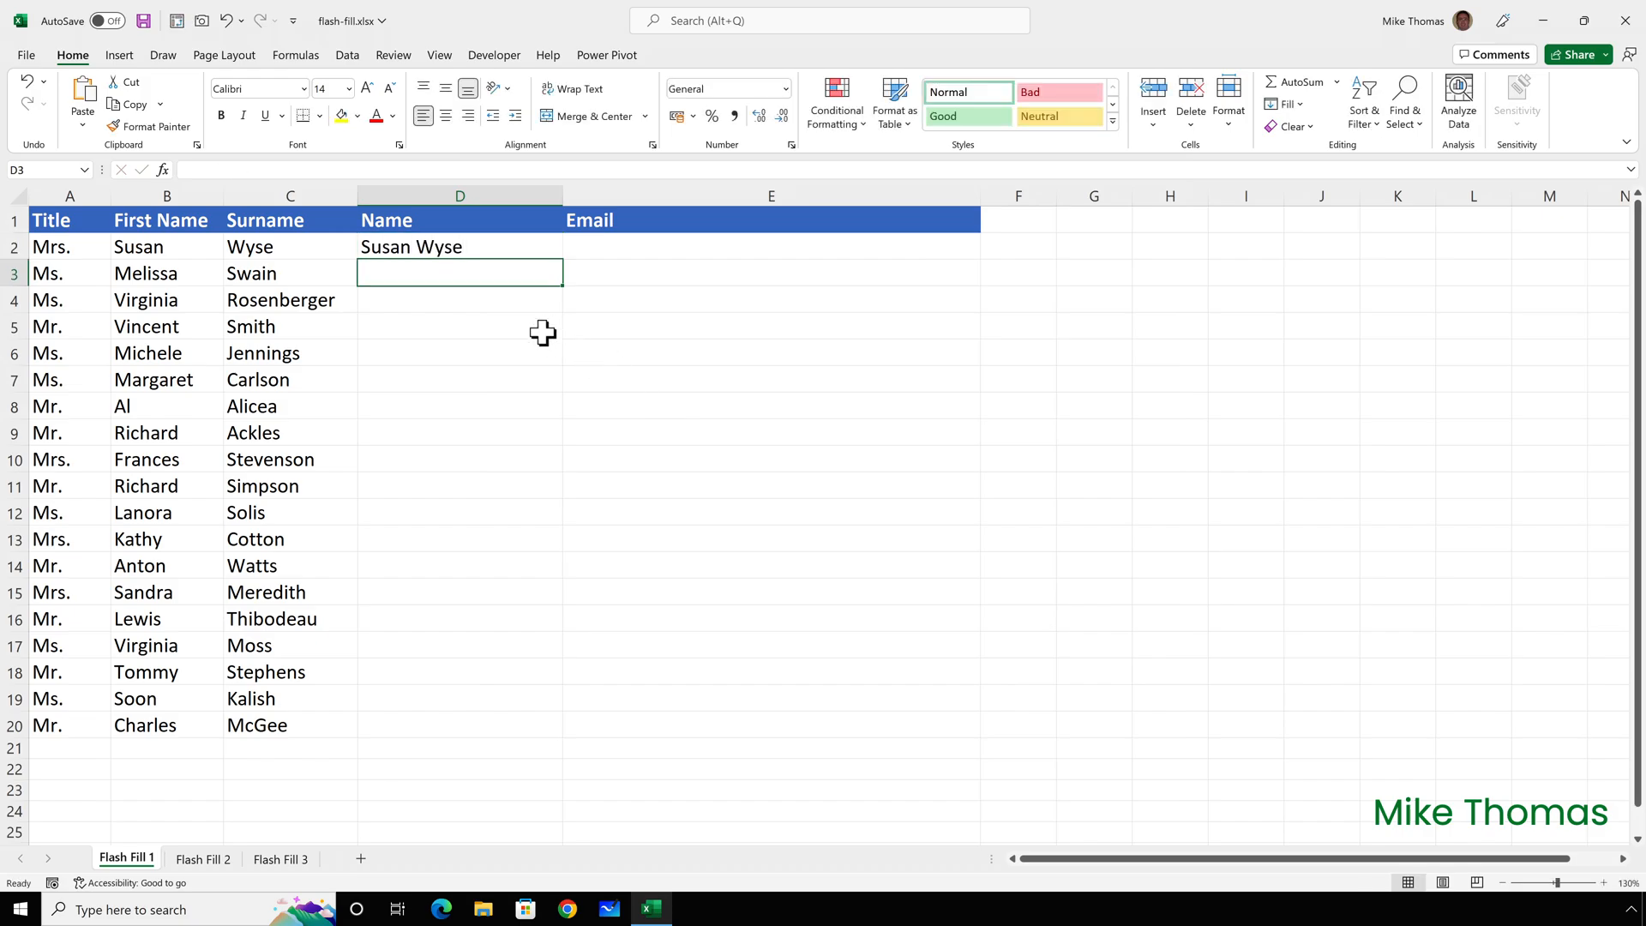
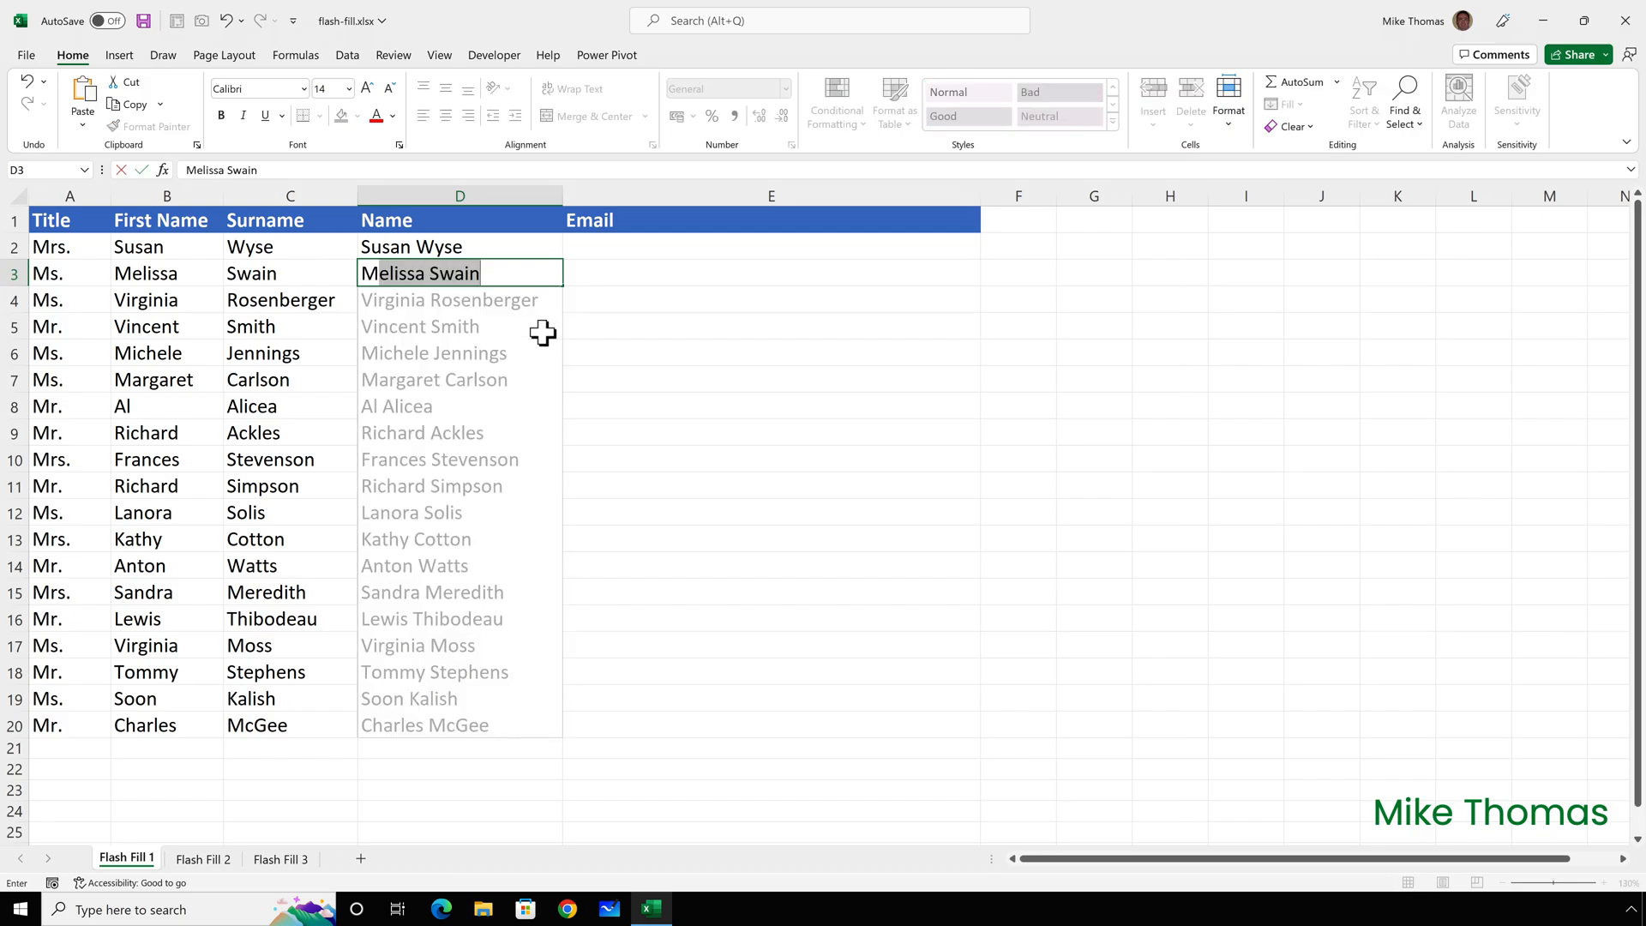
pyautogui.press('Return')
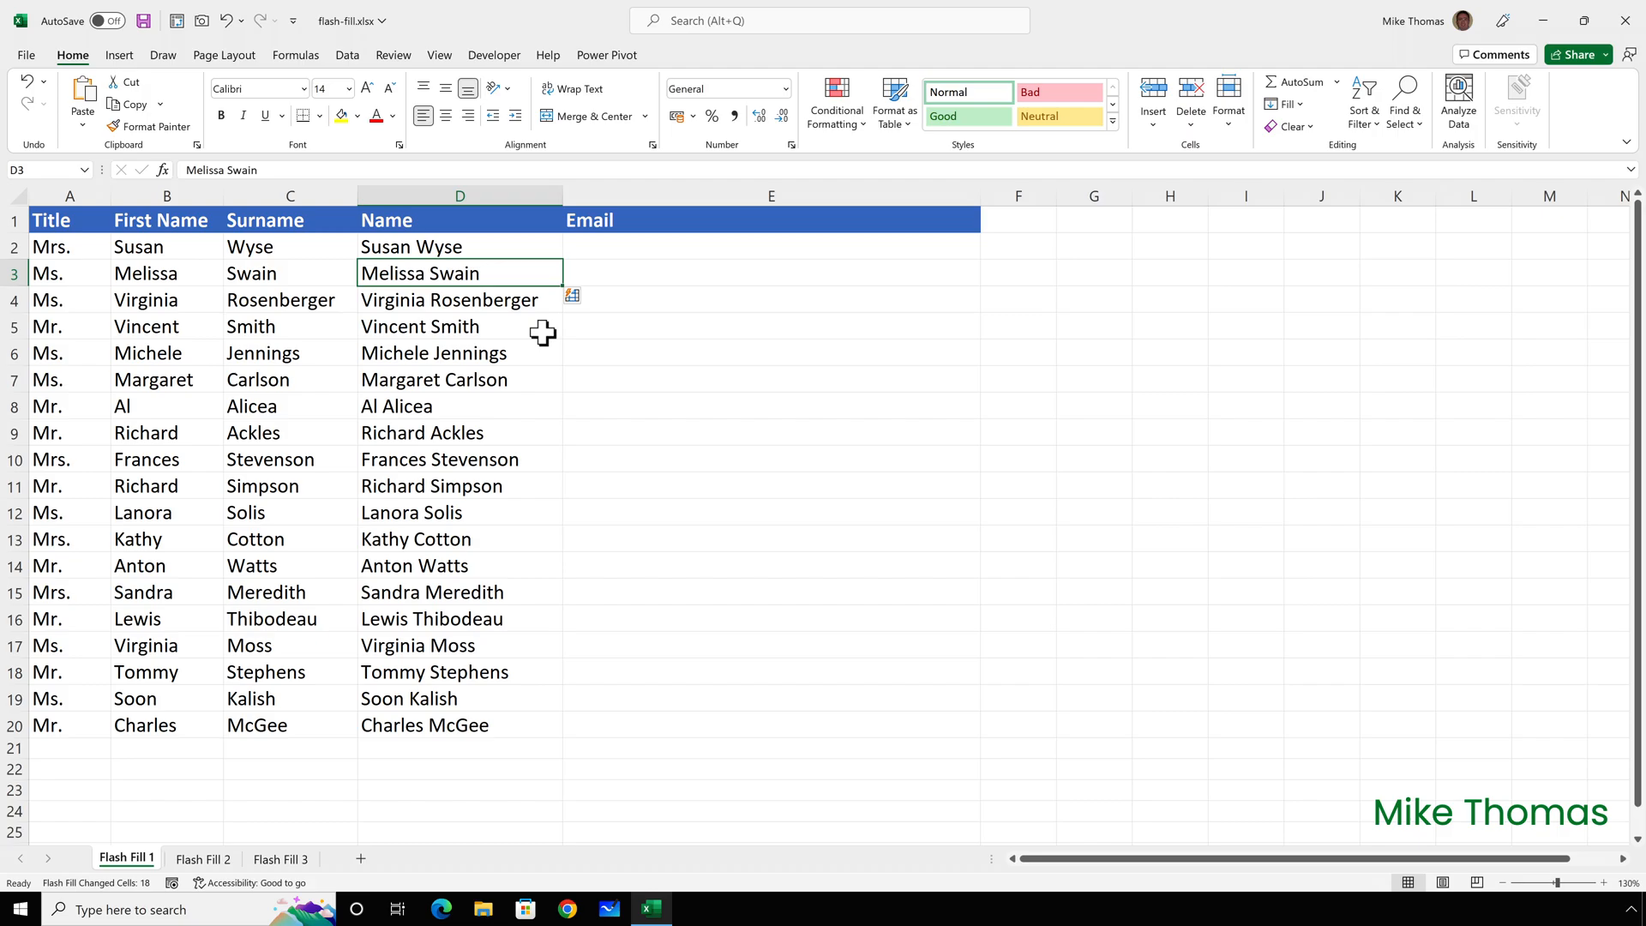
# Step: Undo the auto-filled names and Flash Fill the Name column from Home > Fill instead
pyautogui.hotkey('ctrl', 'z')
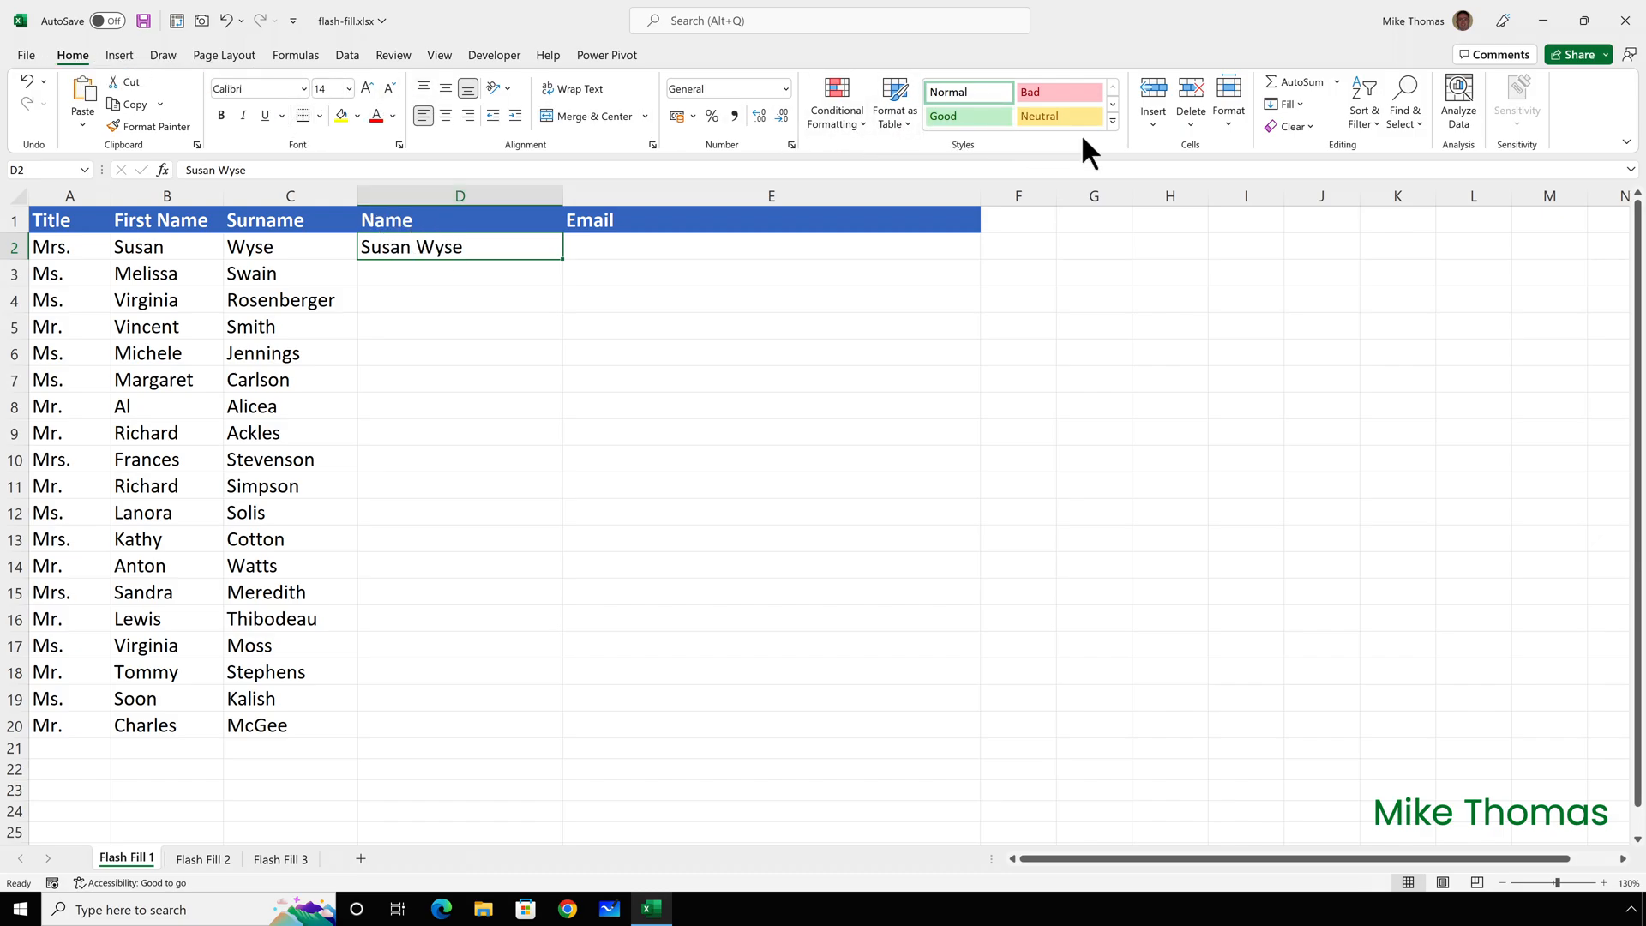
pyautogui.click(1297, 104)
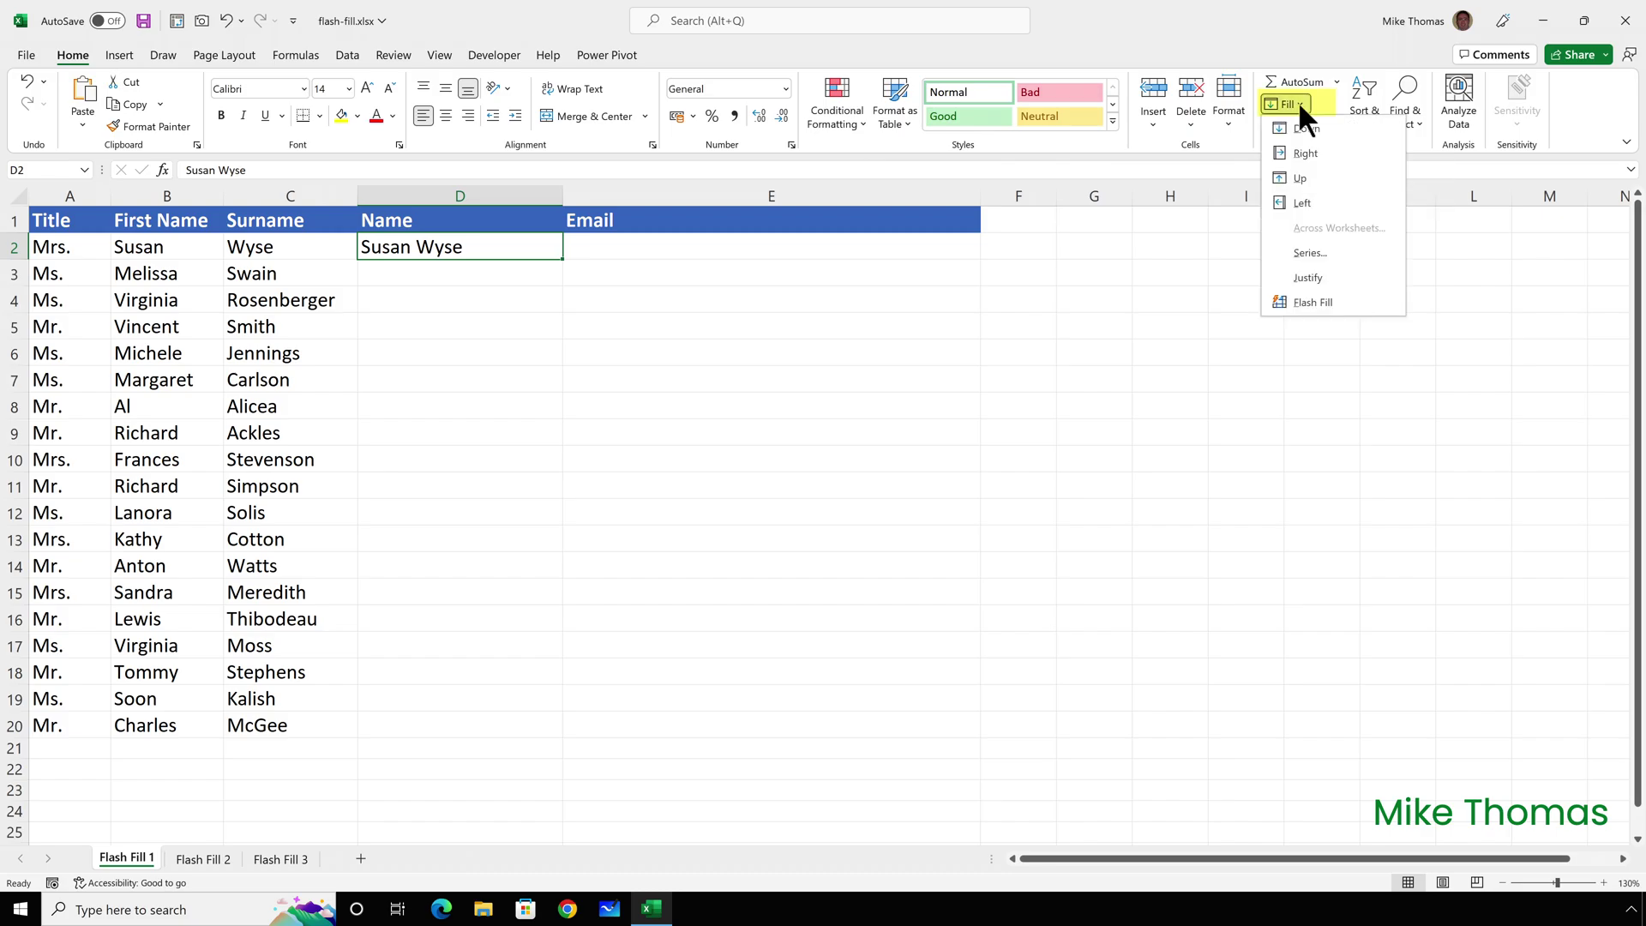
pyautogui.click(1305, 300)
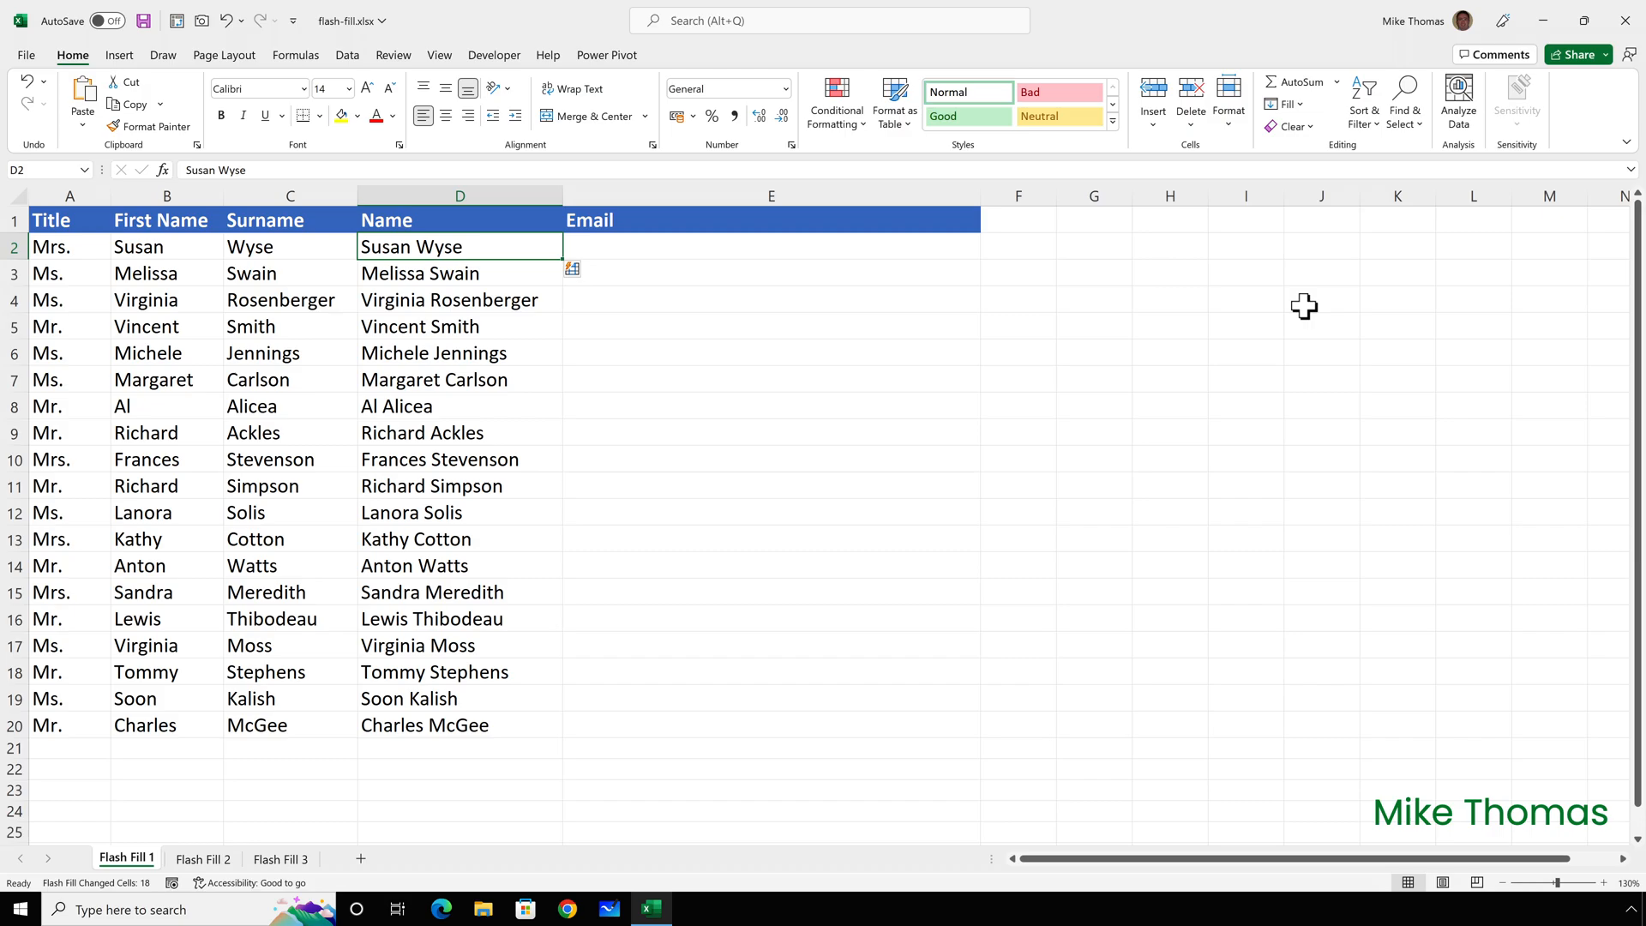
# Step: Enter the first firstname.surname email in E2 and Flash Fill the Email column with Ctrl+E
pyautogui.click(964, 244)
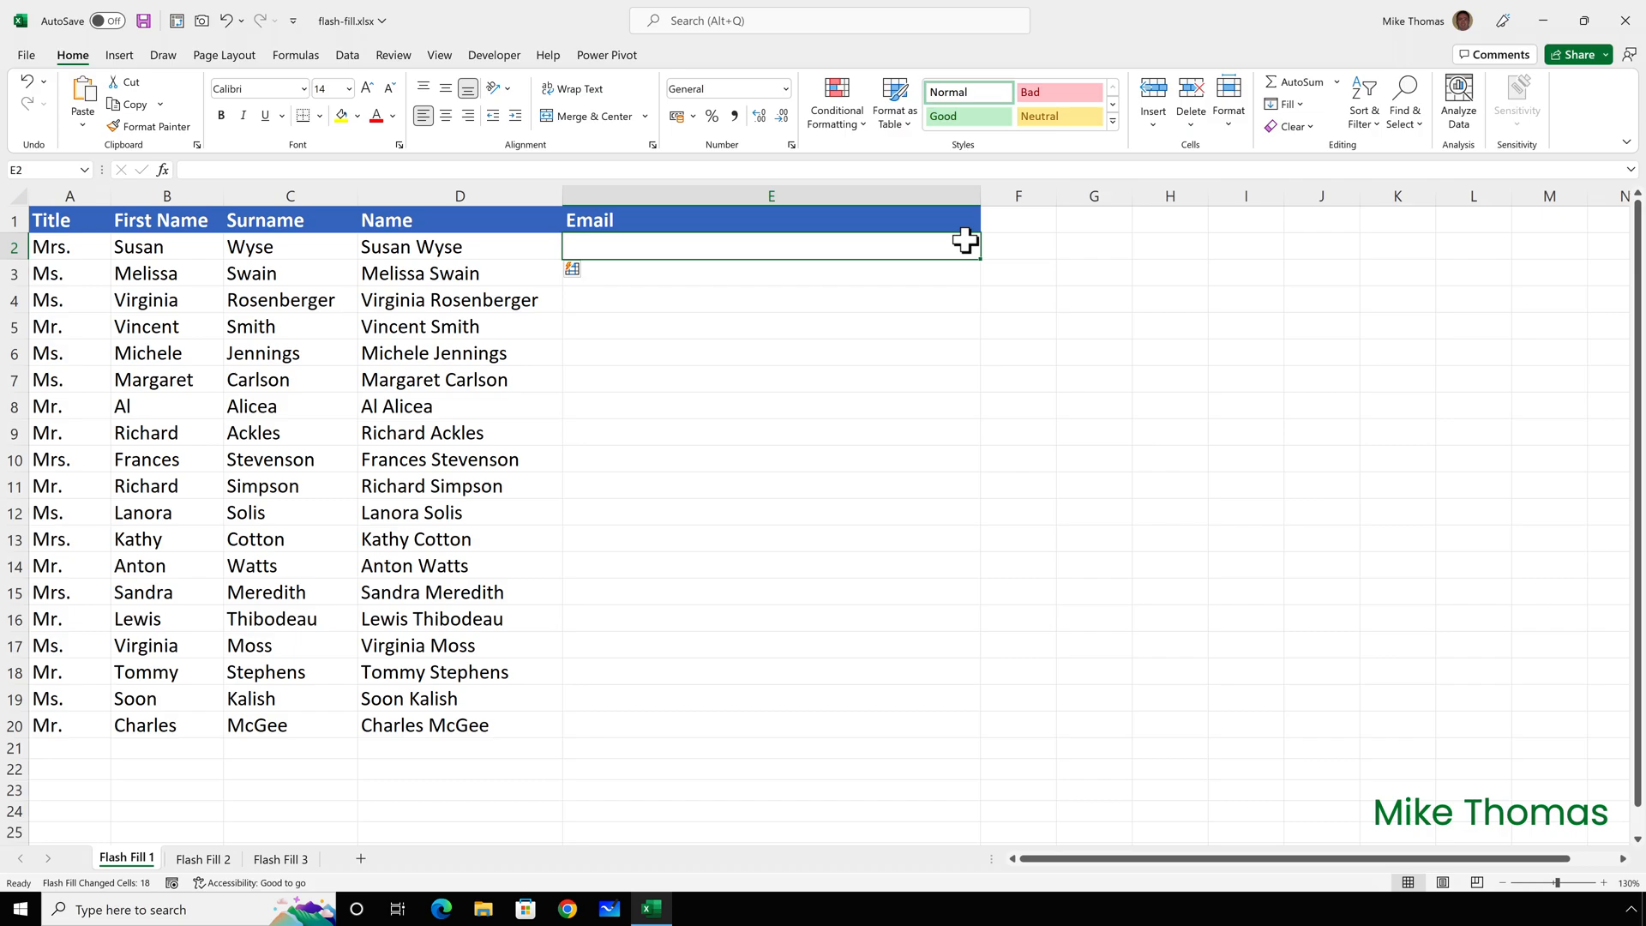
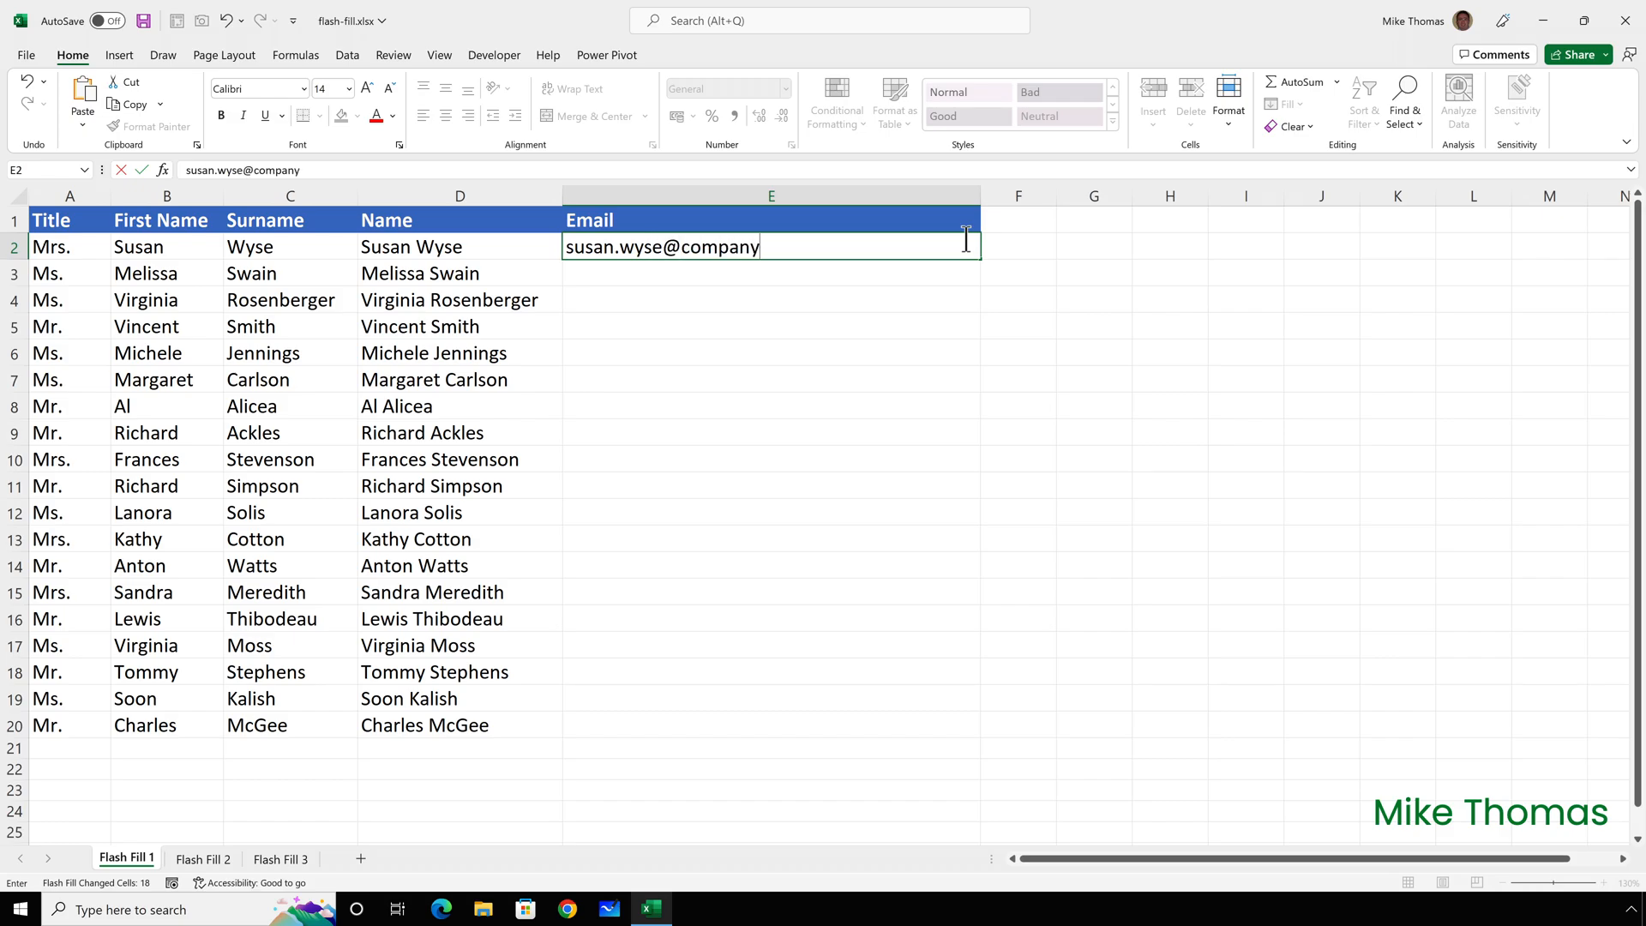
pyautogui.hotkey('ctrl', 'Return')
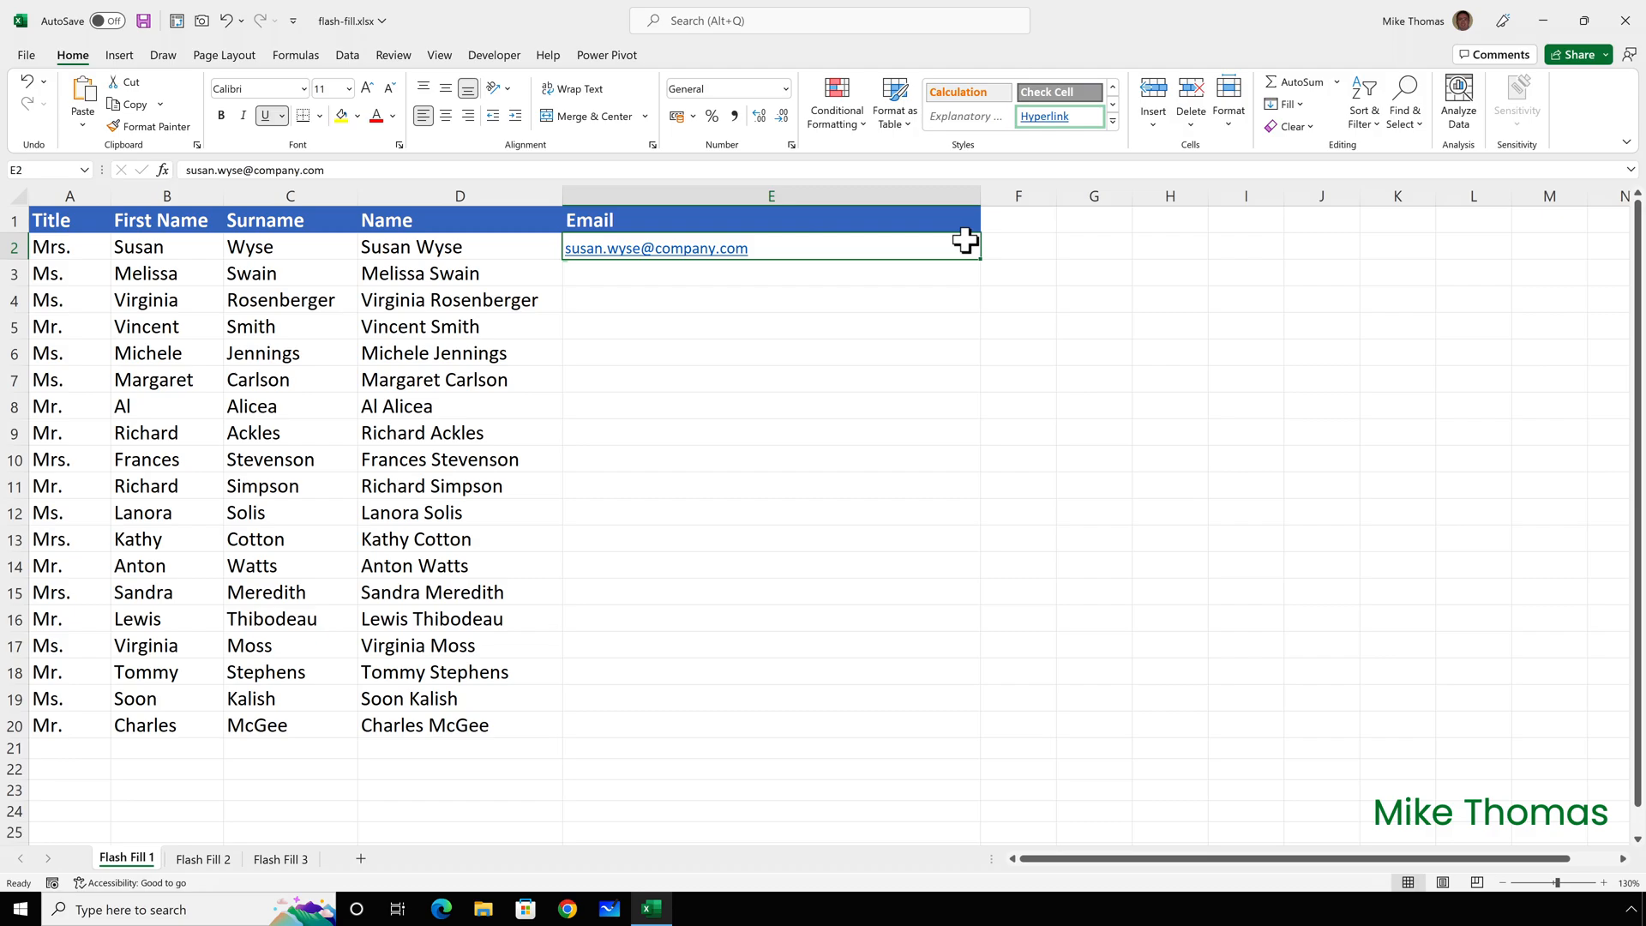
pyautogui.click(1290, 106)
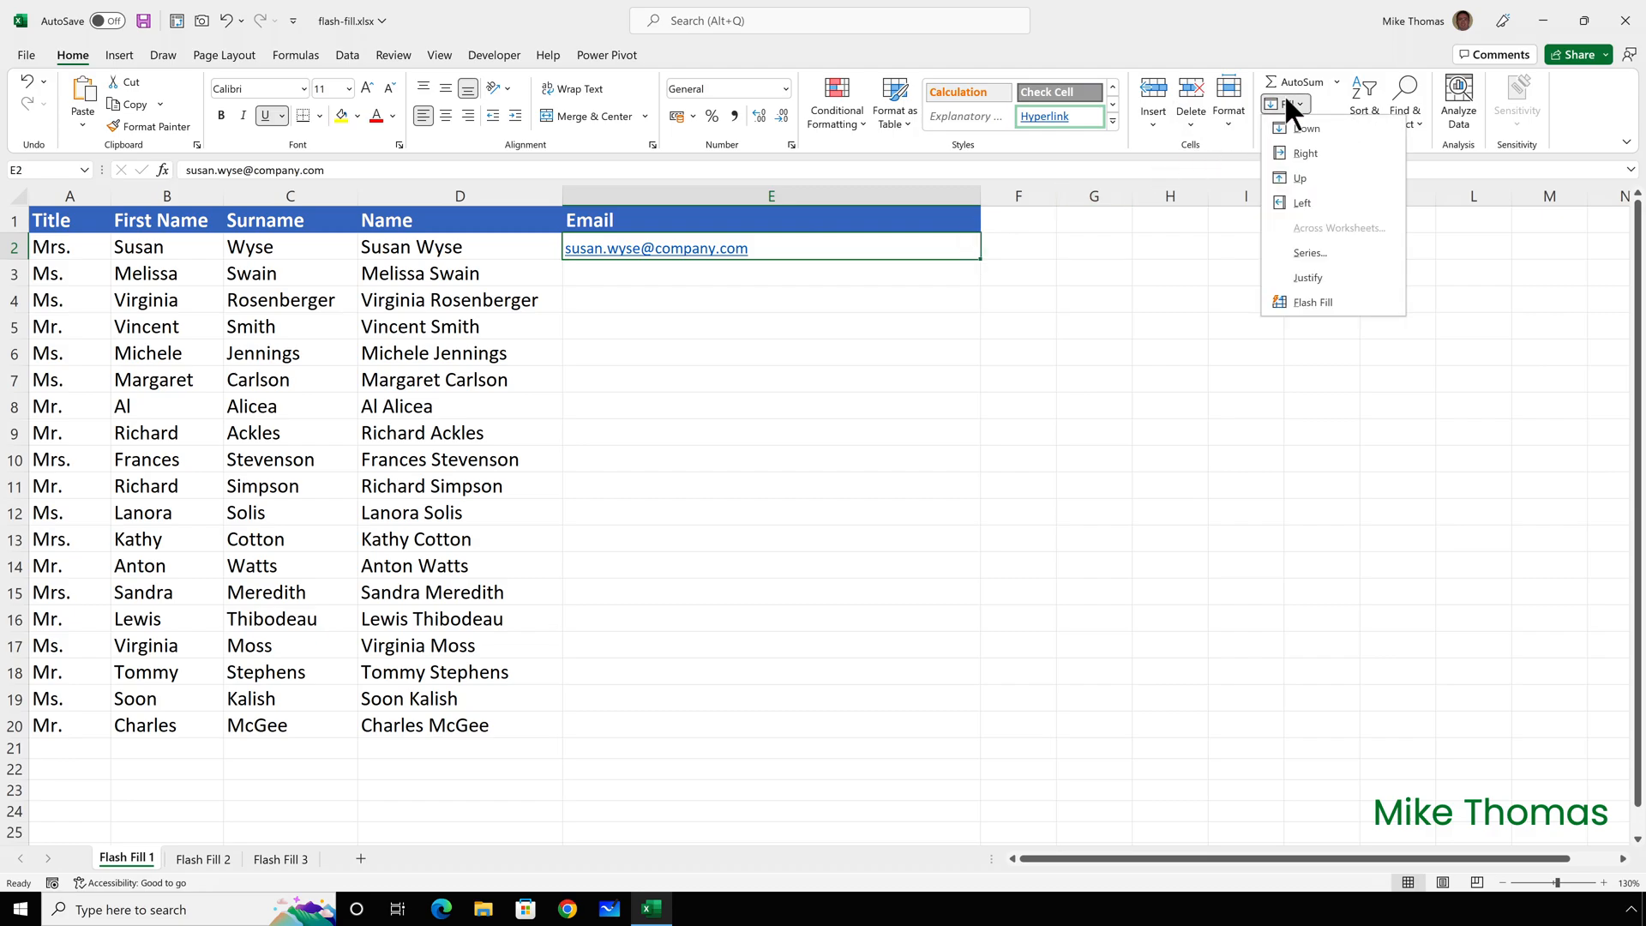
pyautogui.click(1290, 105)
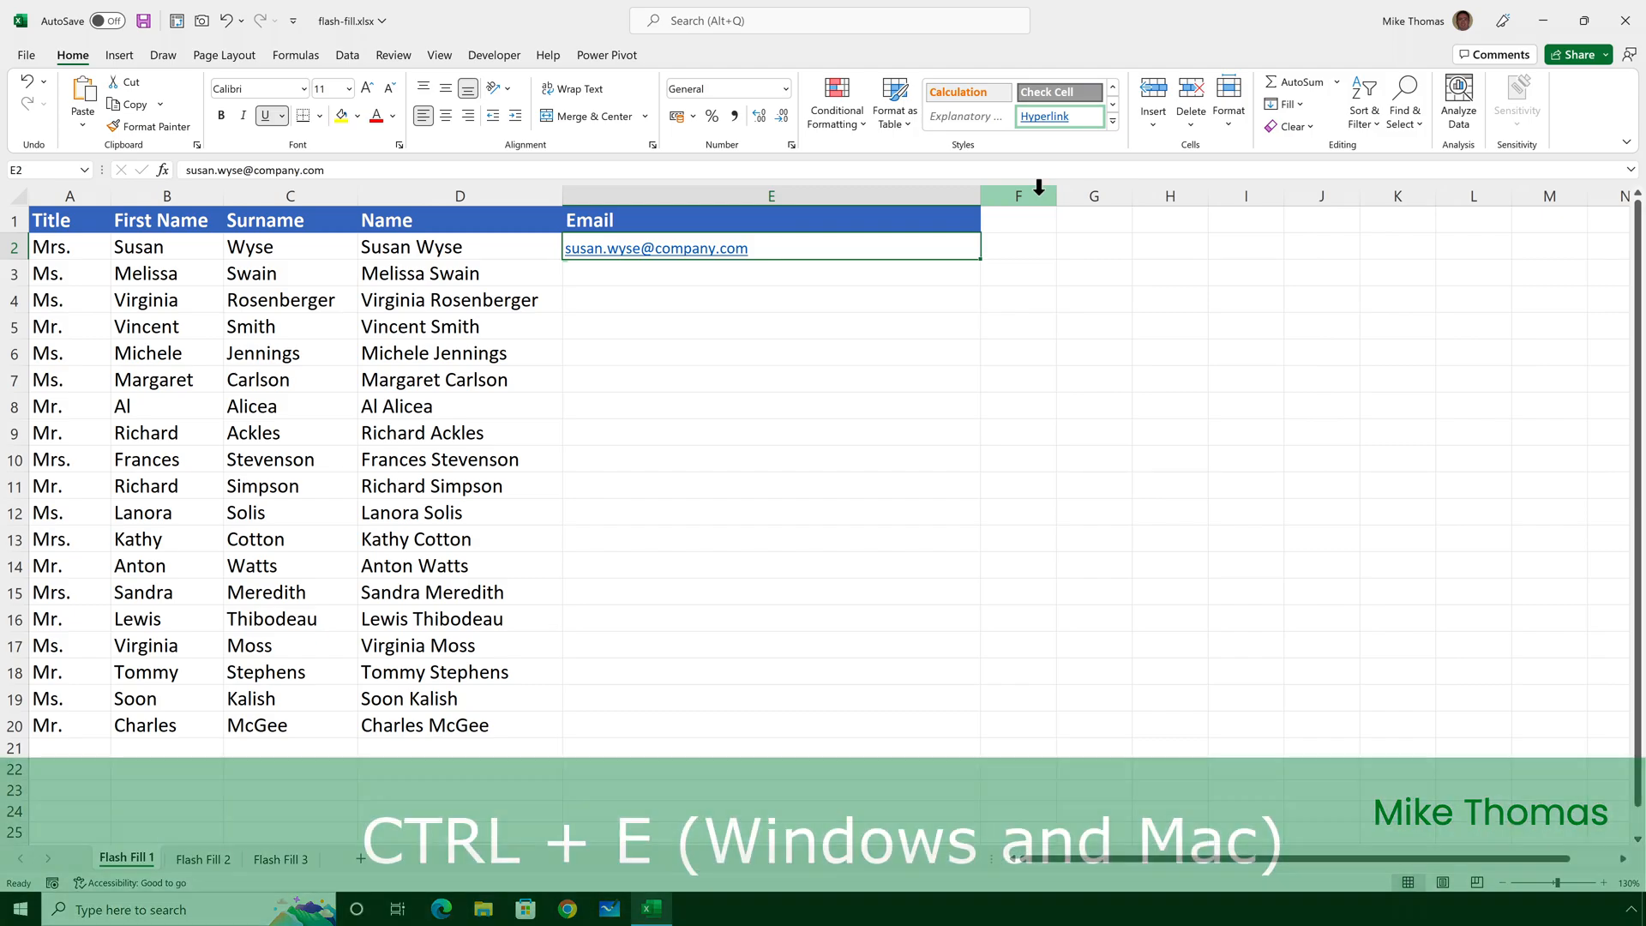
pyautogui.hotkey('ctrl', 'e')
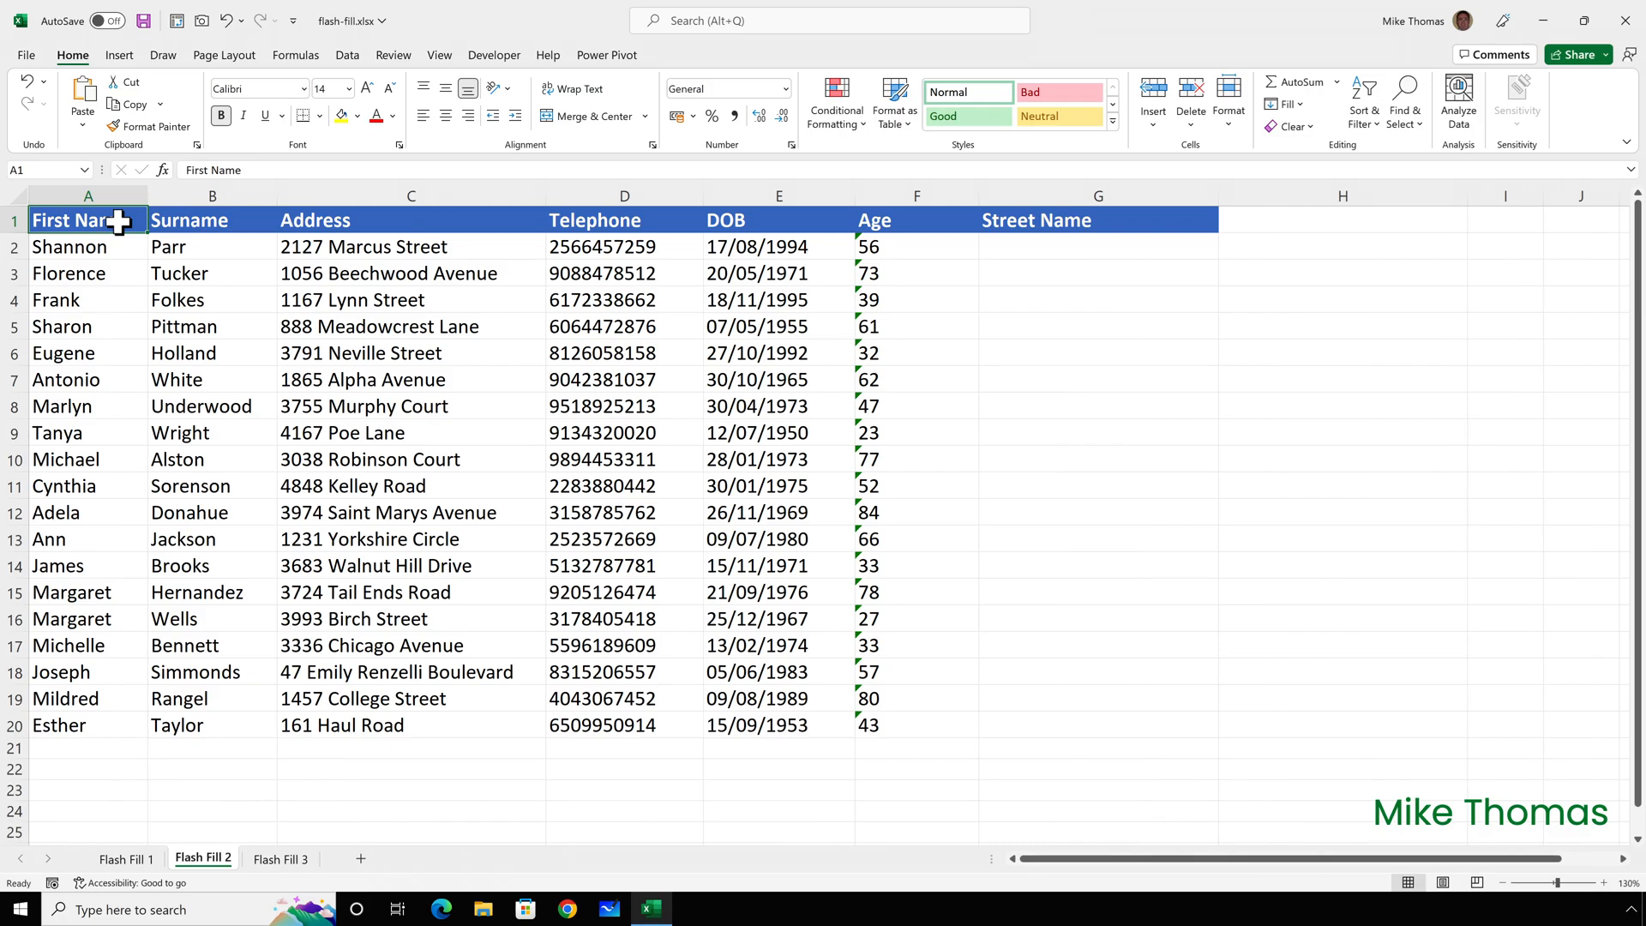
# Step: Enter Marcus Street in G2 and Flash Fill the Street Name column for every address
pyautogui.click(1022, 247)
pyautogui.write('Mar')
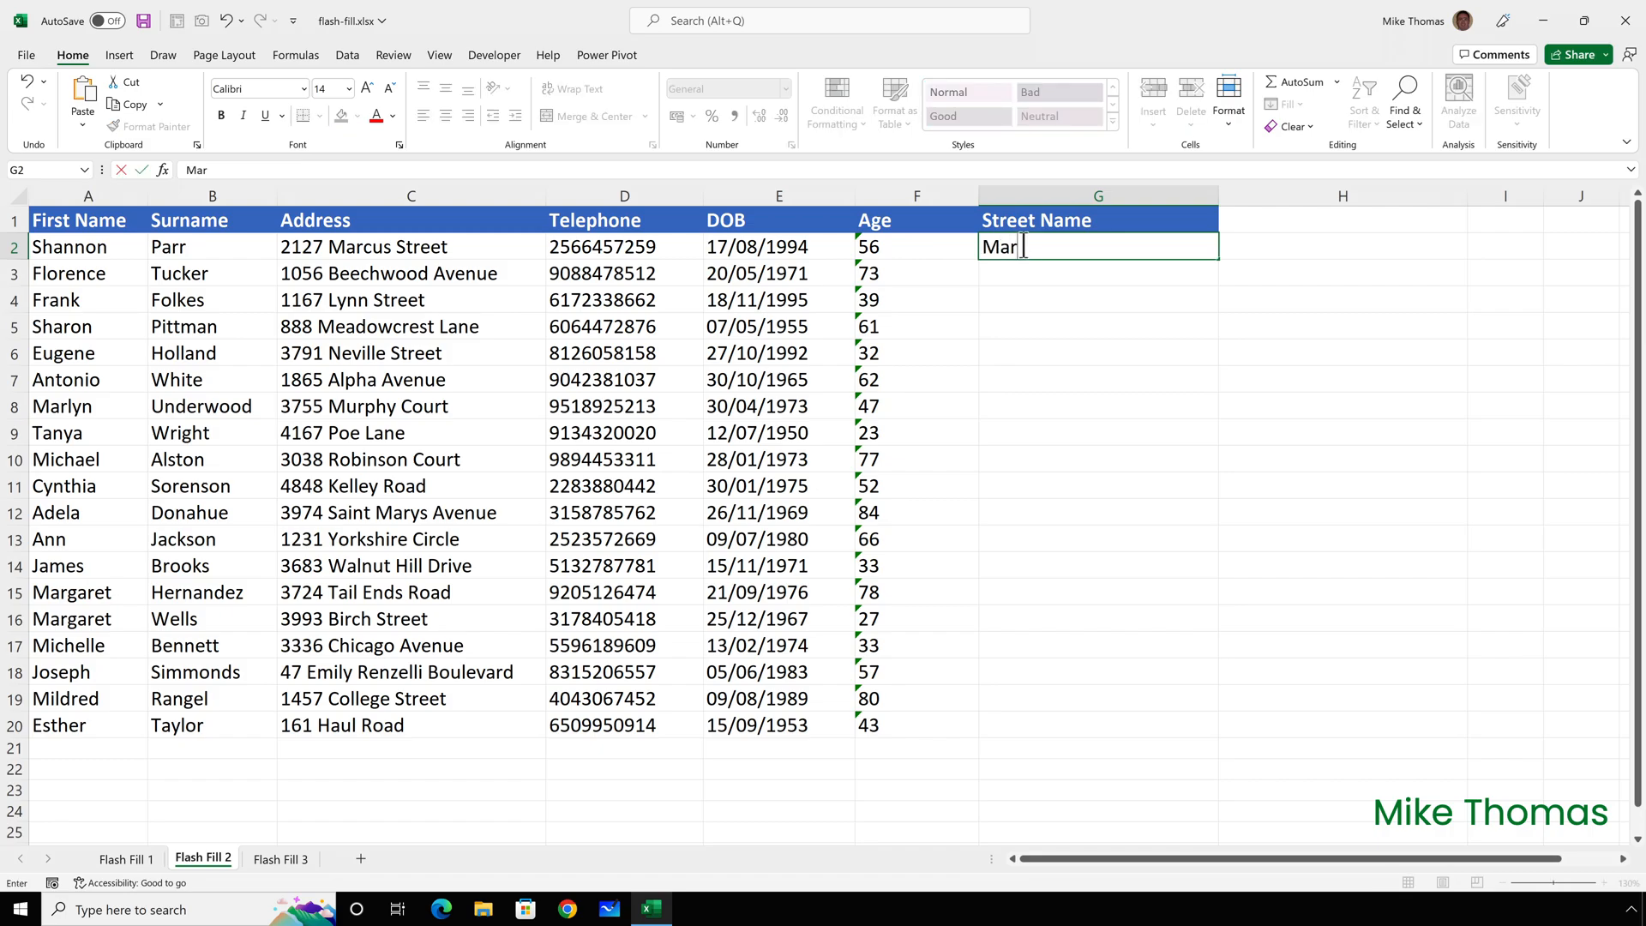
pyautogui.write('cus Stre')
pyautogui.write('et')
pyautogui.hotkey('ctrl', 'Return')
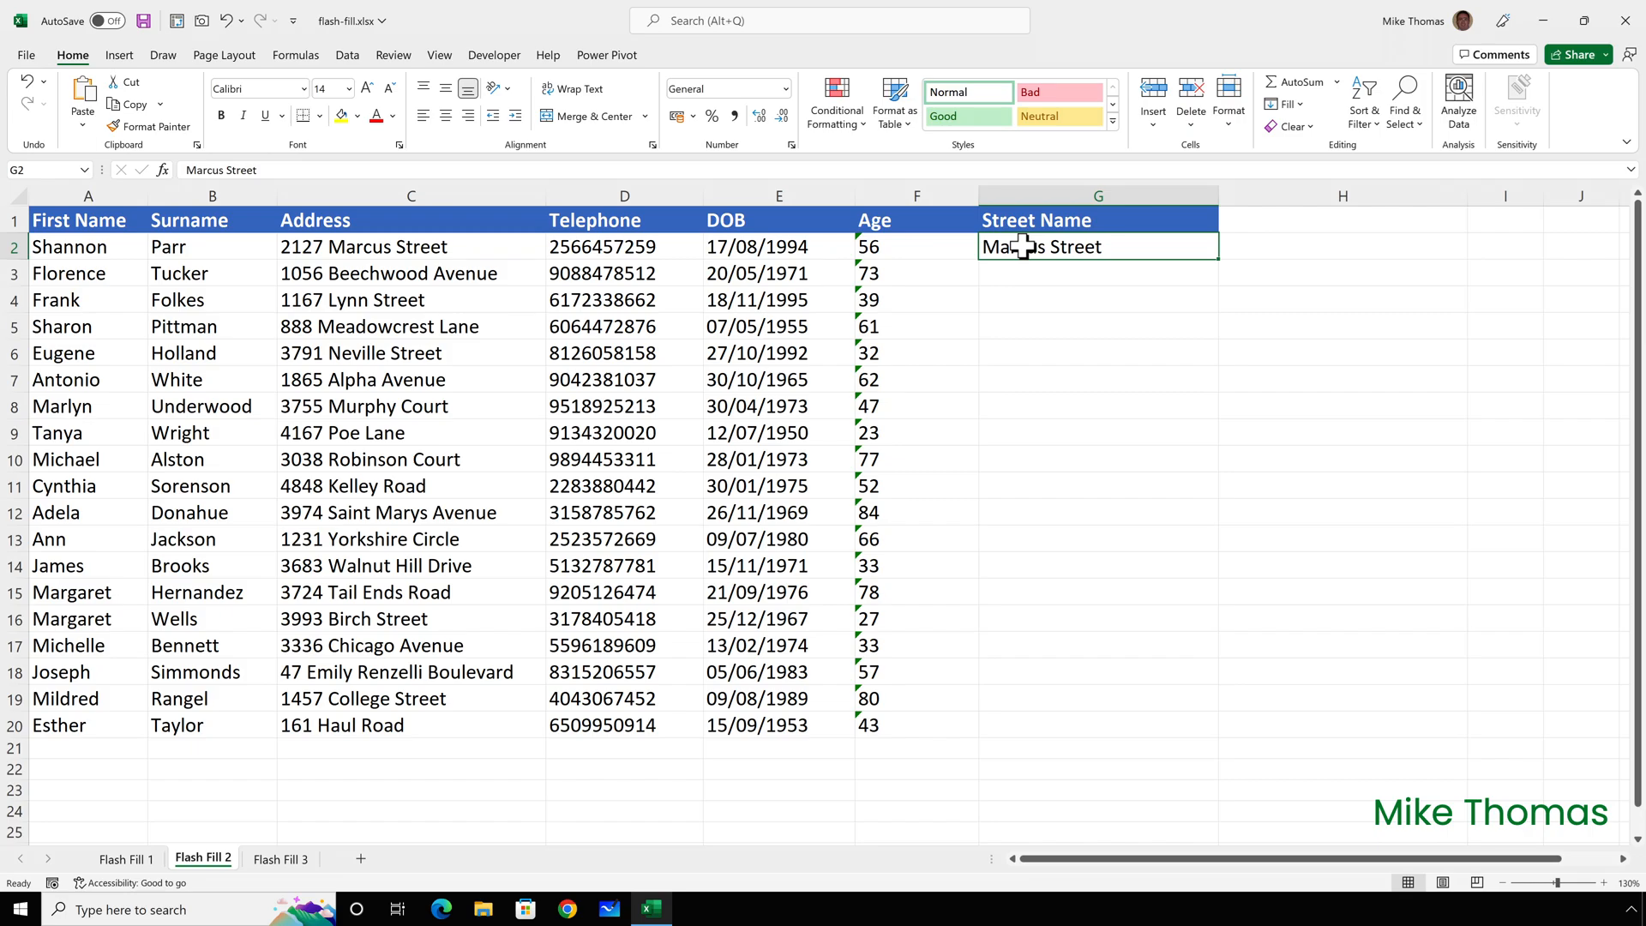
pyautogui.hotkey('ctrl', 'e')
pyautogui.click(1296, 243)
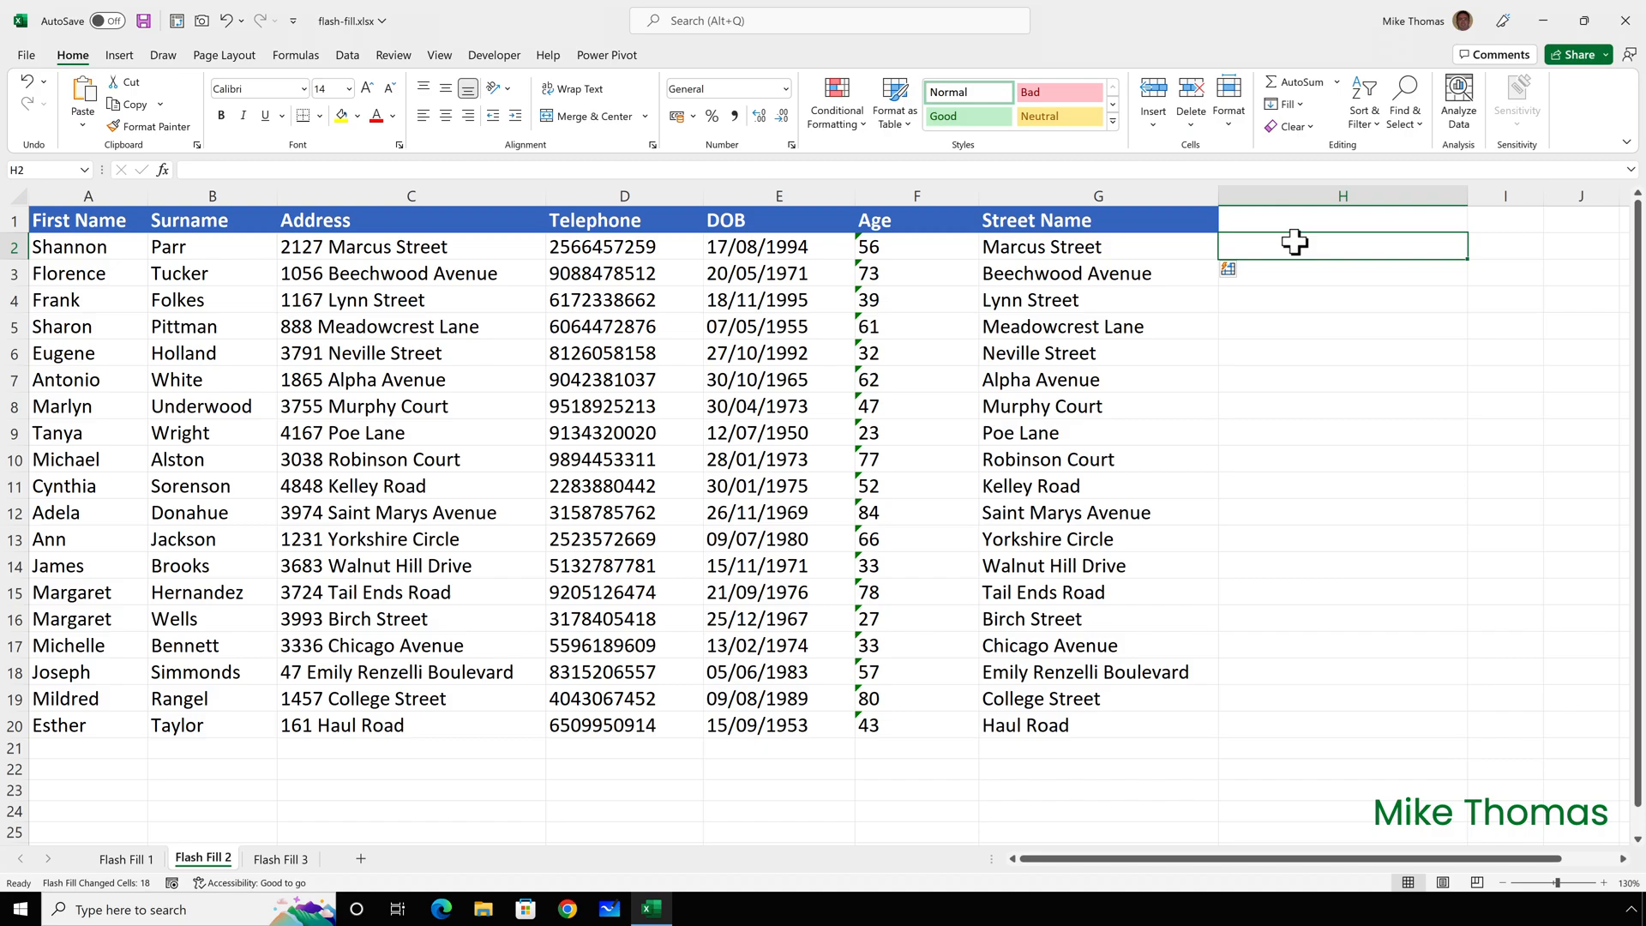
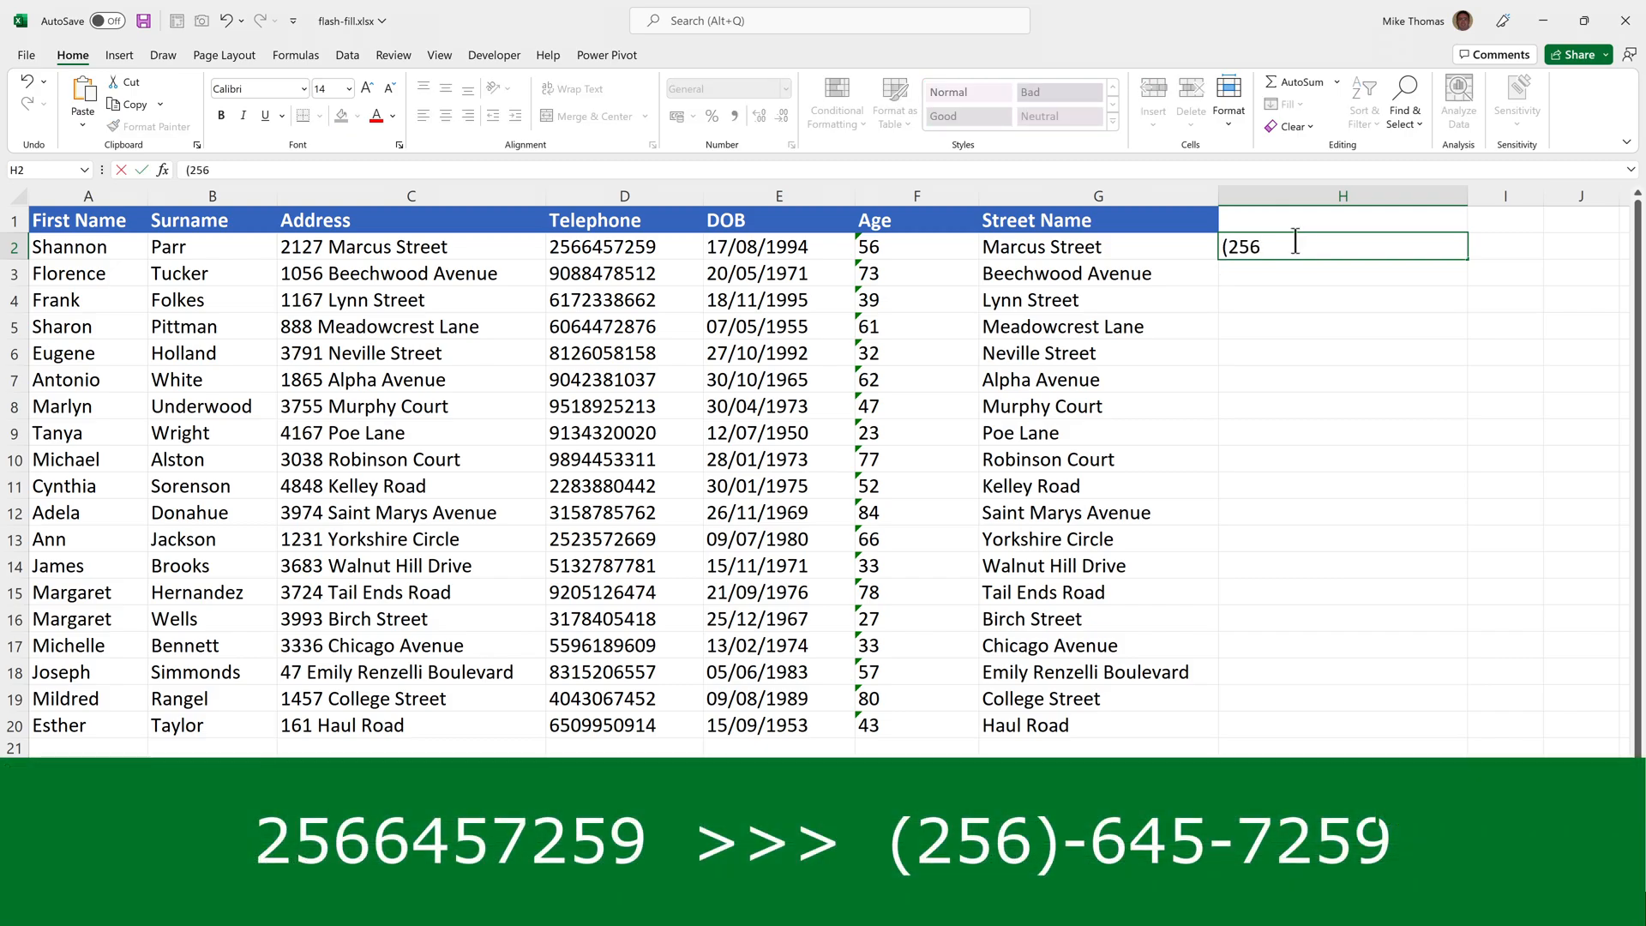
pyautogui.hotkey('ctrl', 'Return')
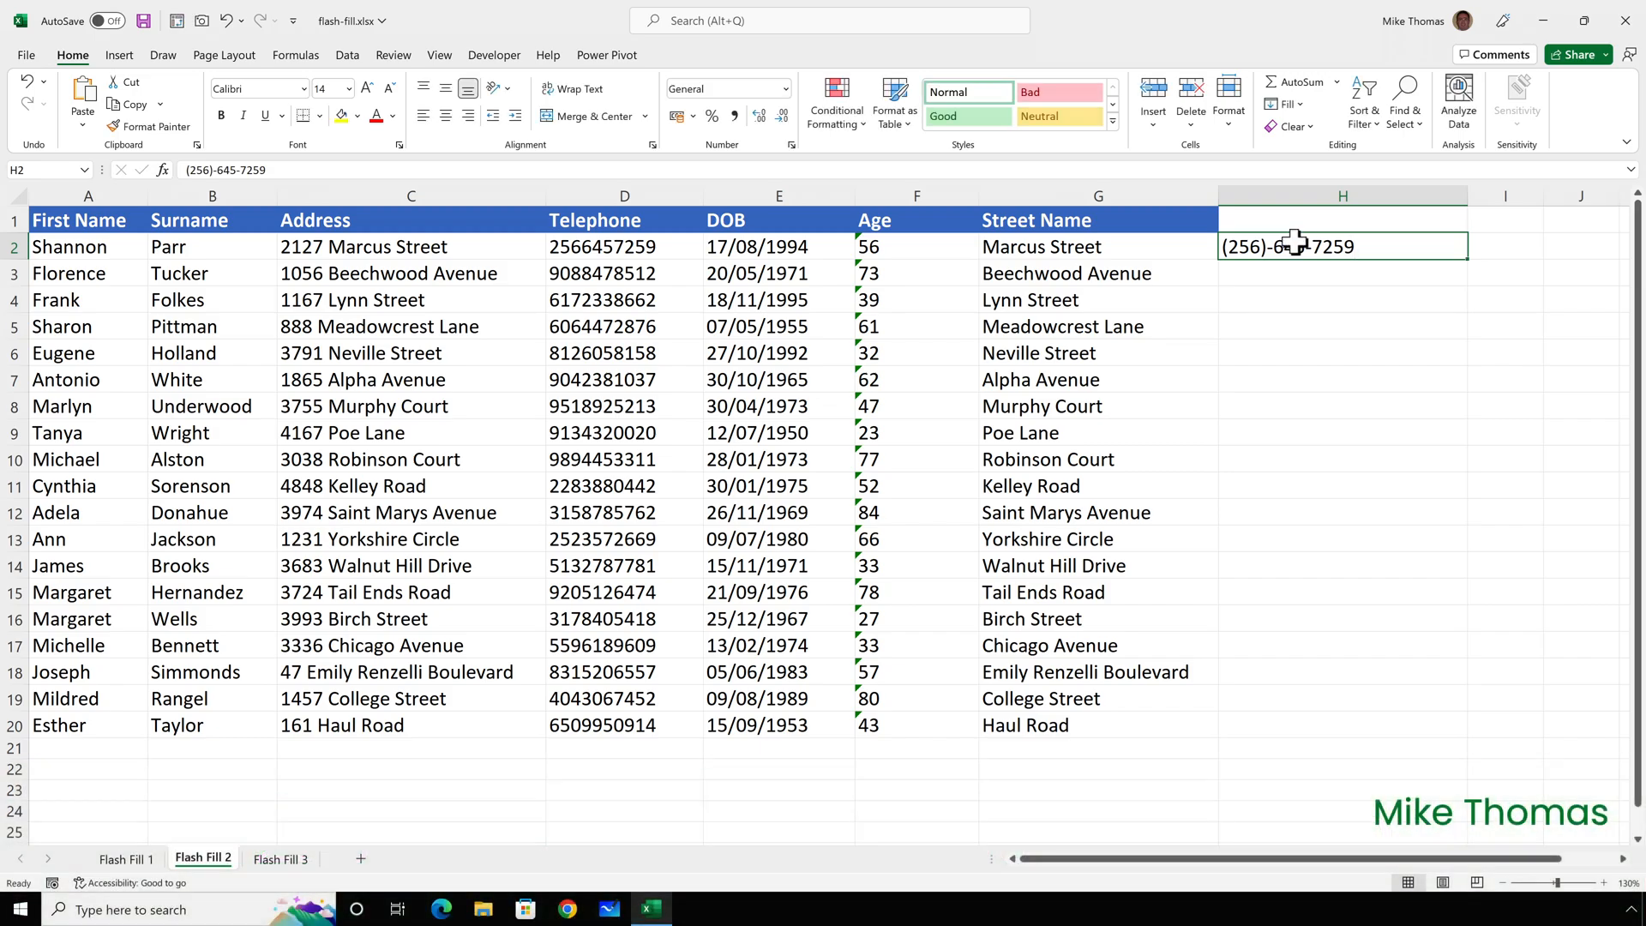
pyautogui.hotkey('ctrl', 'e')
pyautogui.moveTo(1293, 246); pyautogui.dragTo(1309, 727)
pyautogui.hotkey('ctrl', 'c')
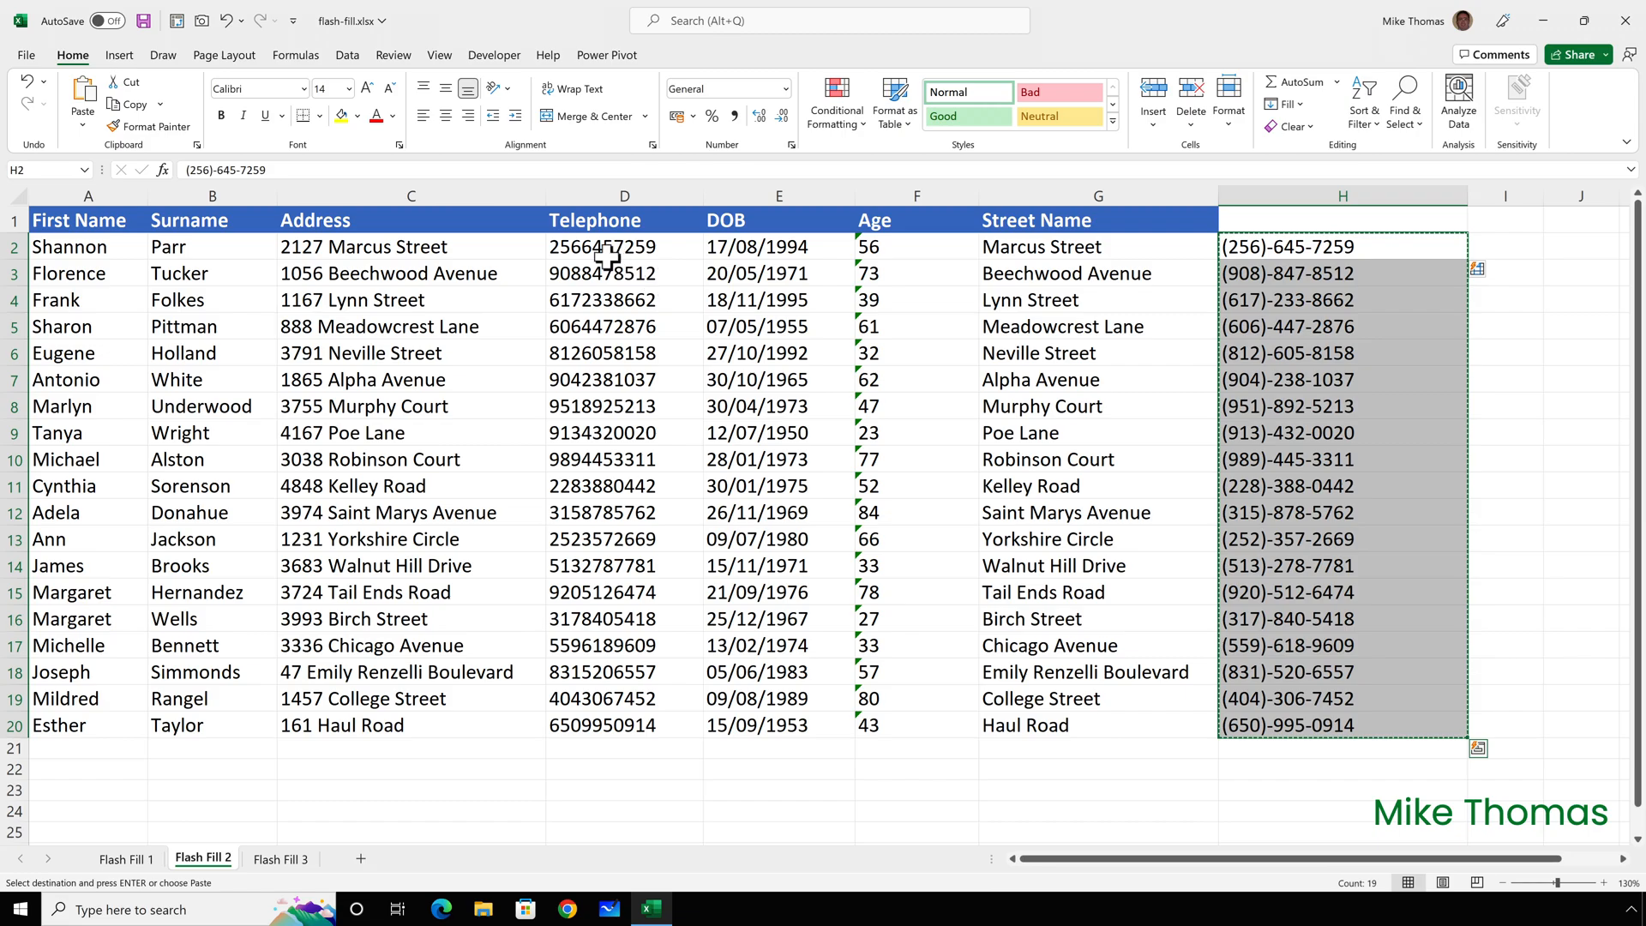
pyautogui.click(603, 248)
pyautogui.press('Return')
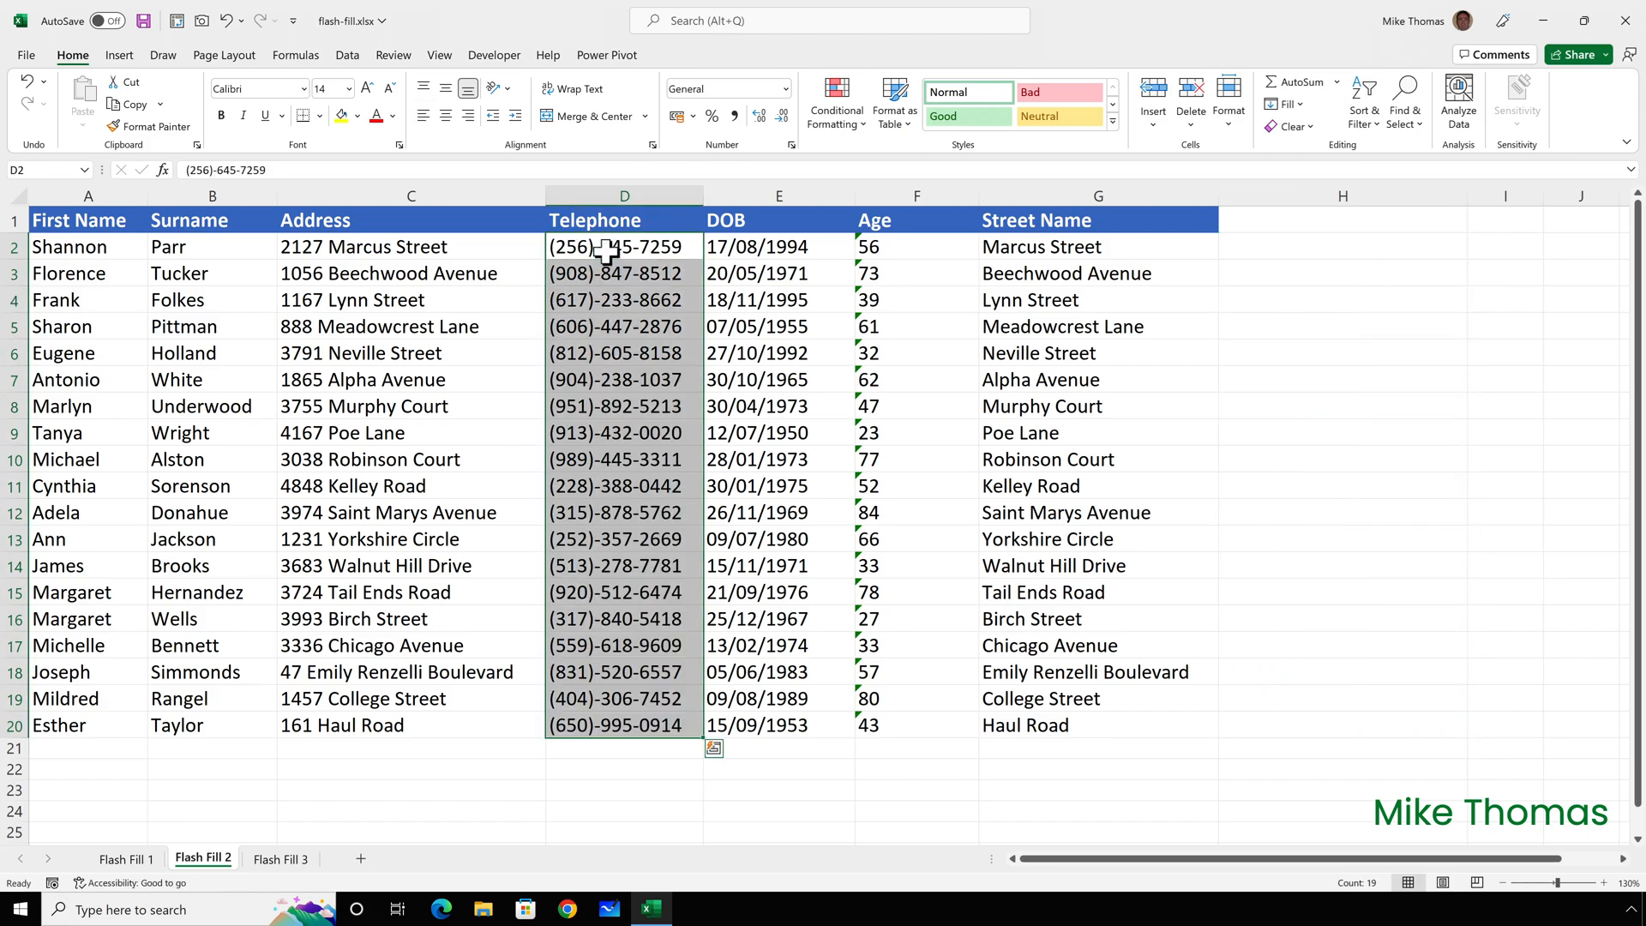
pyautogui.click(1274, 248)
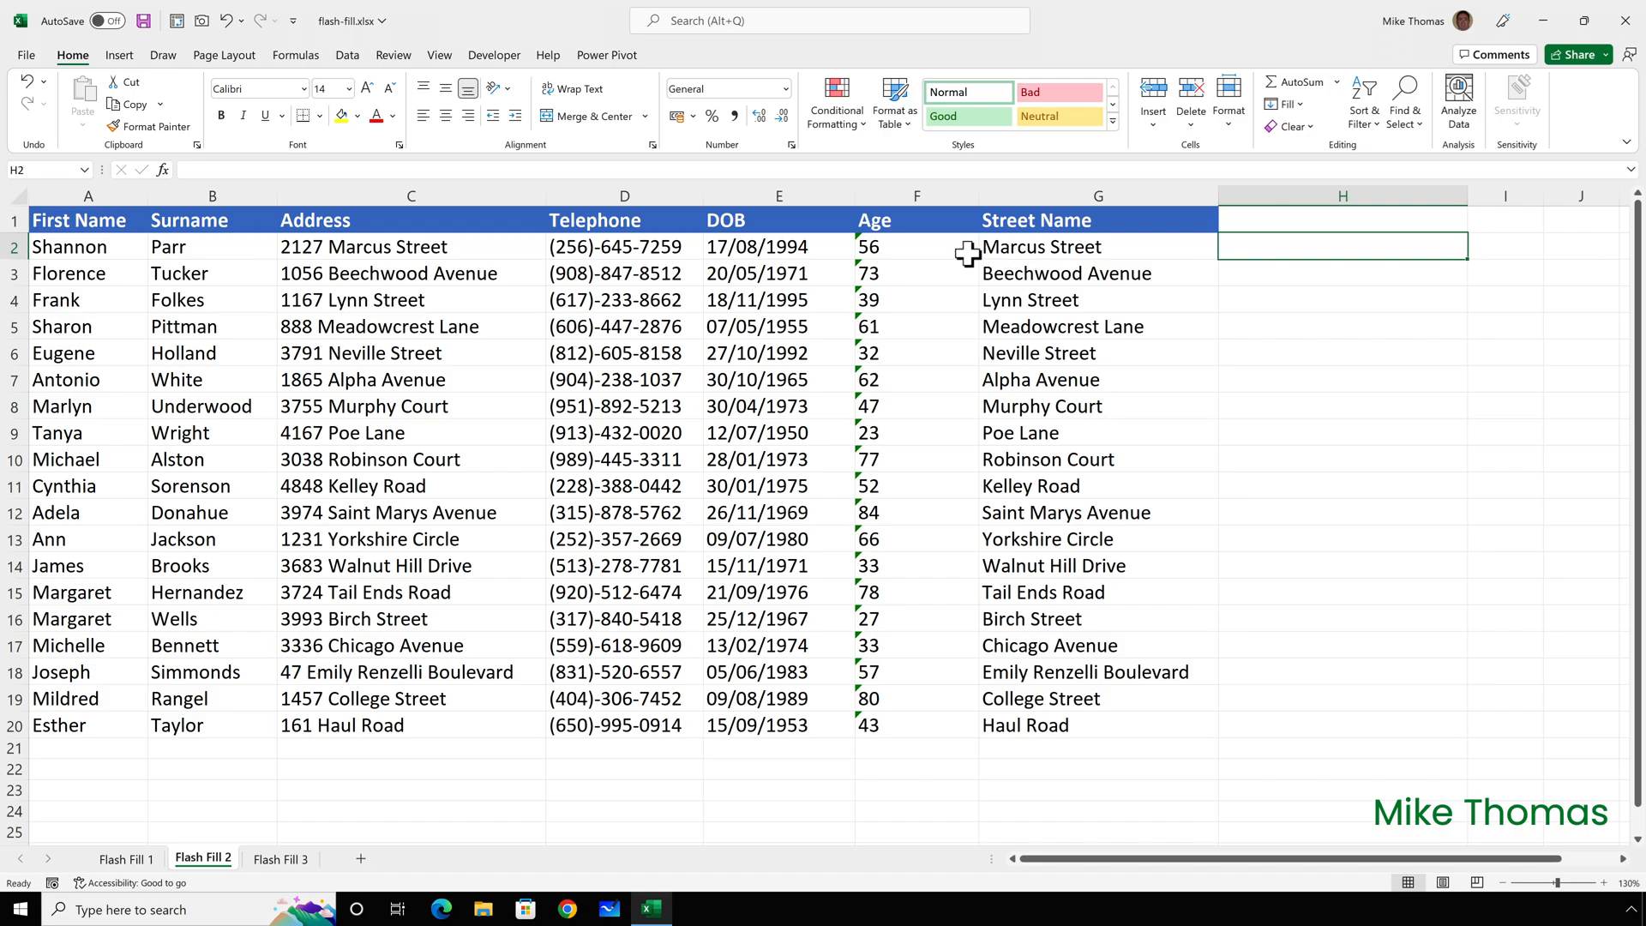
pyautogui.click(771, 248)
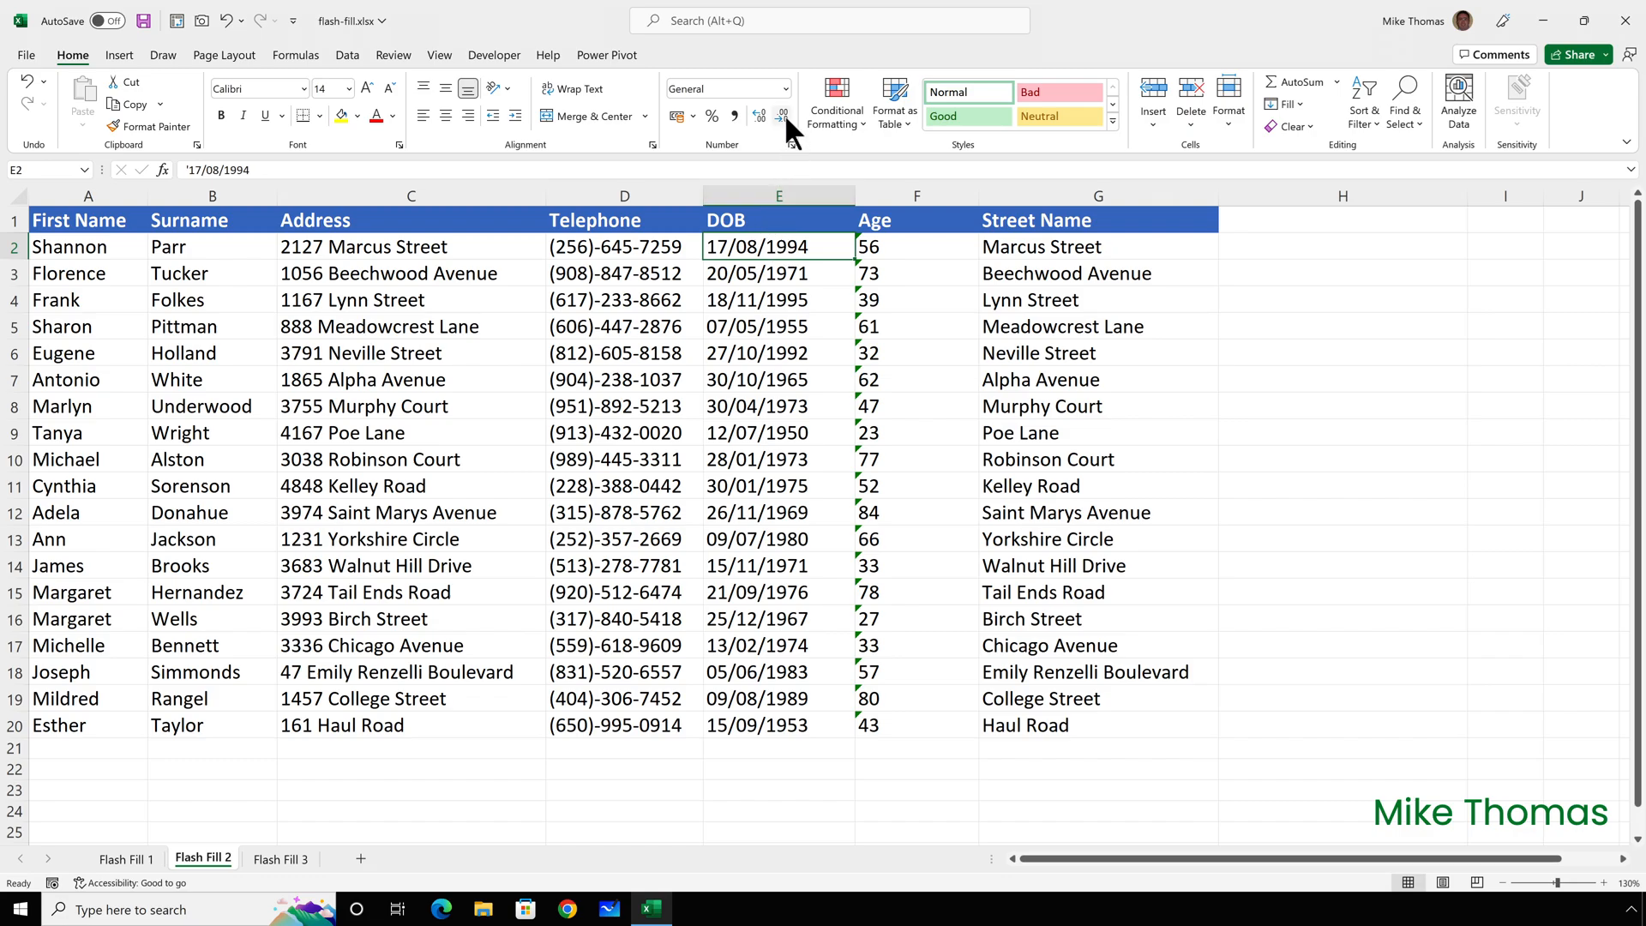
pyautogui.click(788, 88)
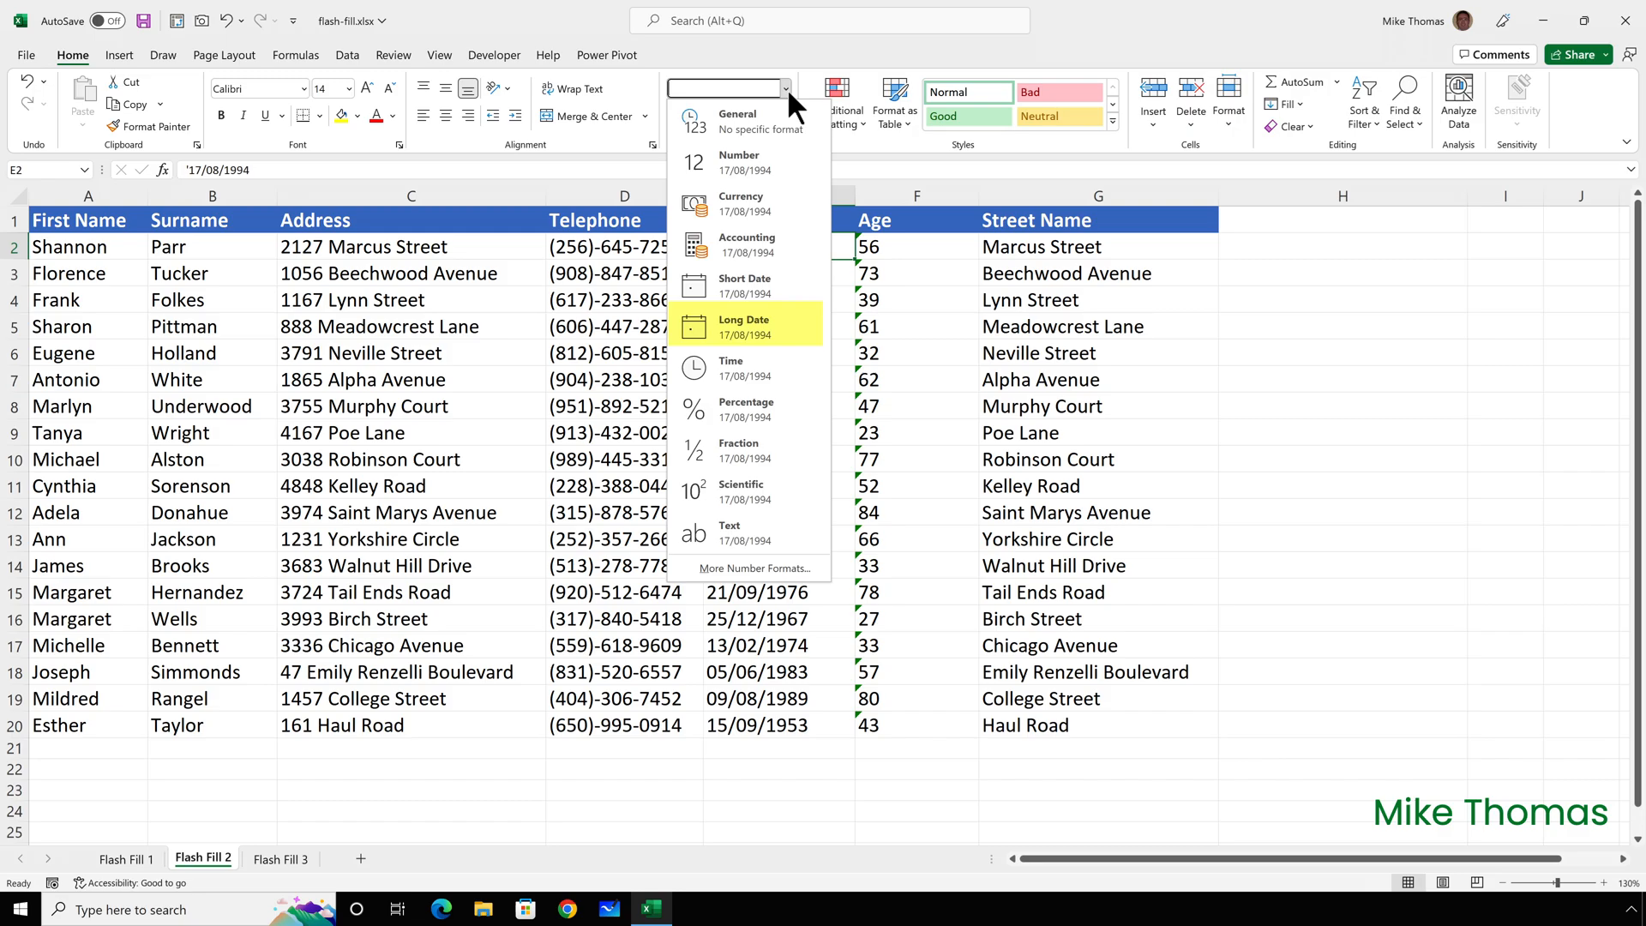
pyautogui.press('Escape')
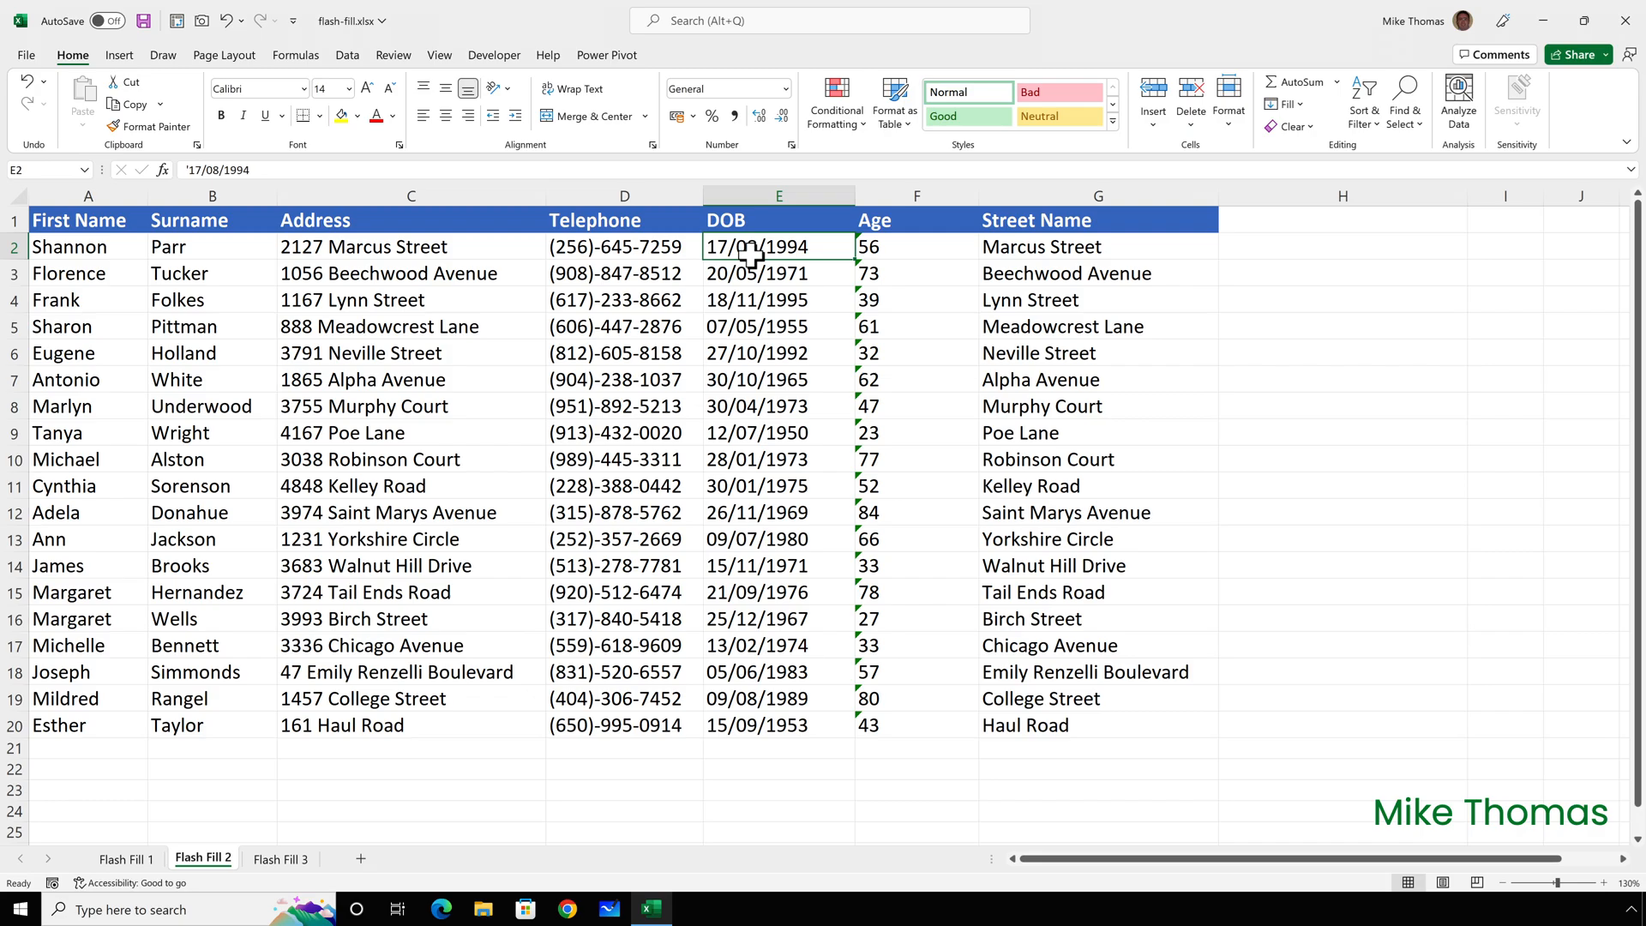
# Step: Enter an example real date in H2 and Flash Fill true dates for every row
pyautogui.click(1267, 246)
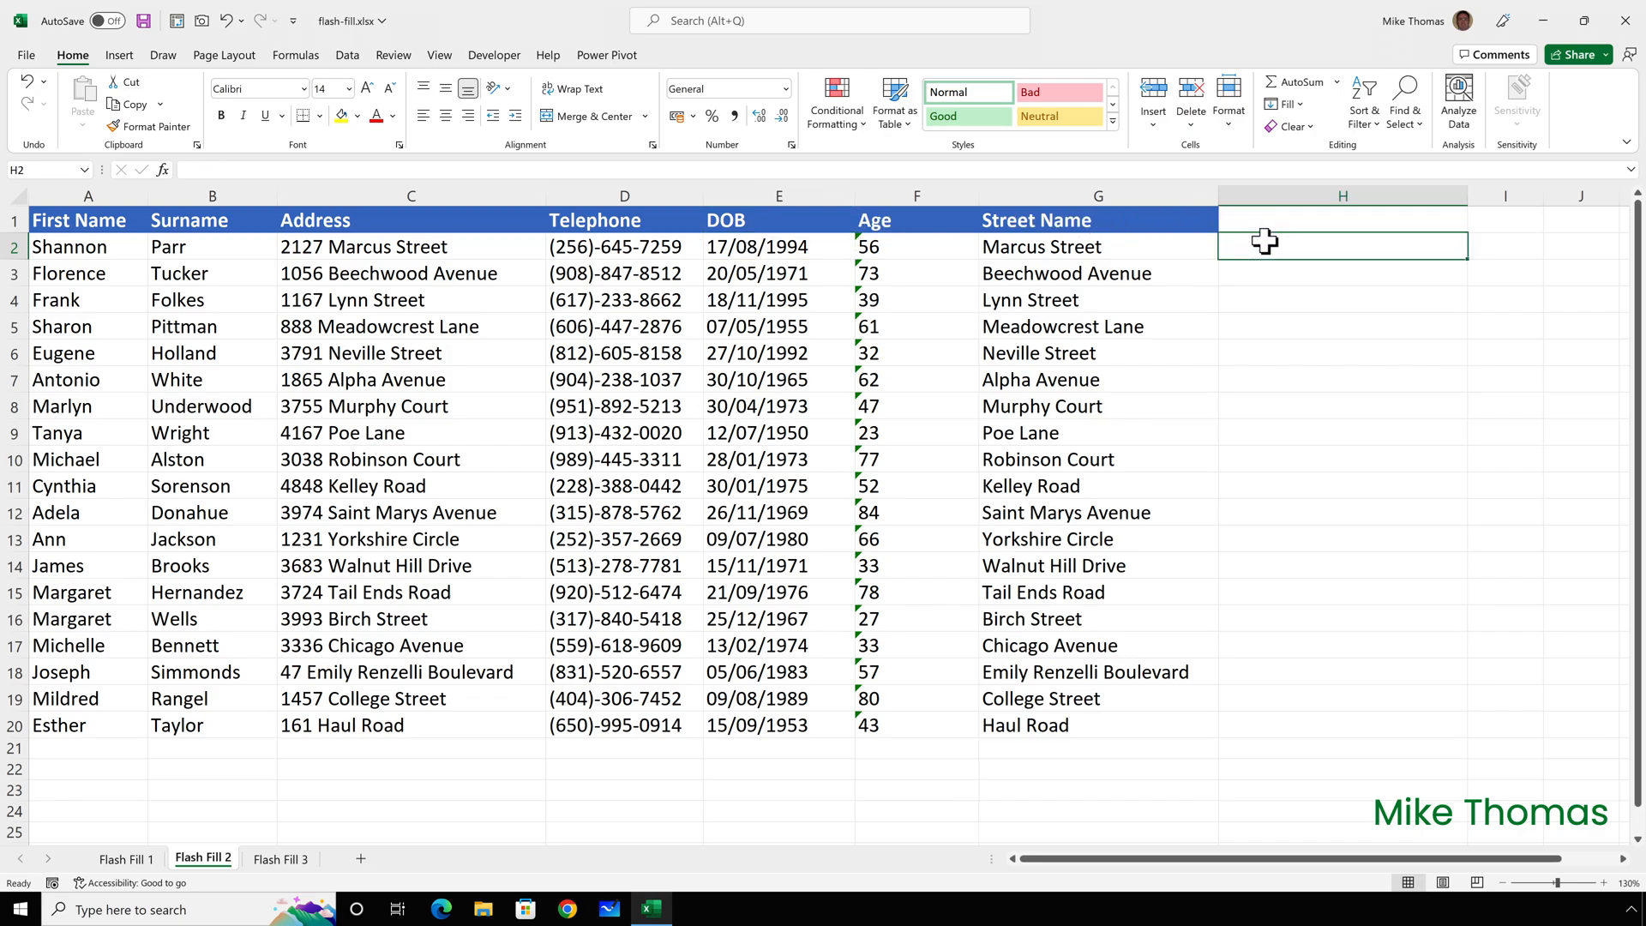
pyautogui.write('17')
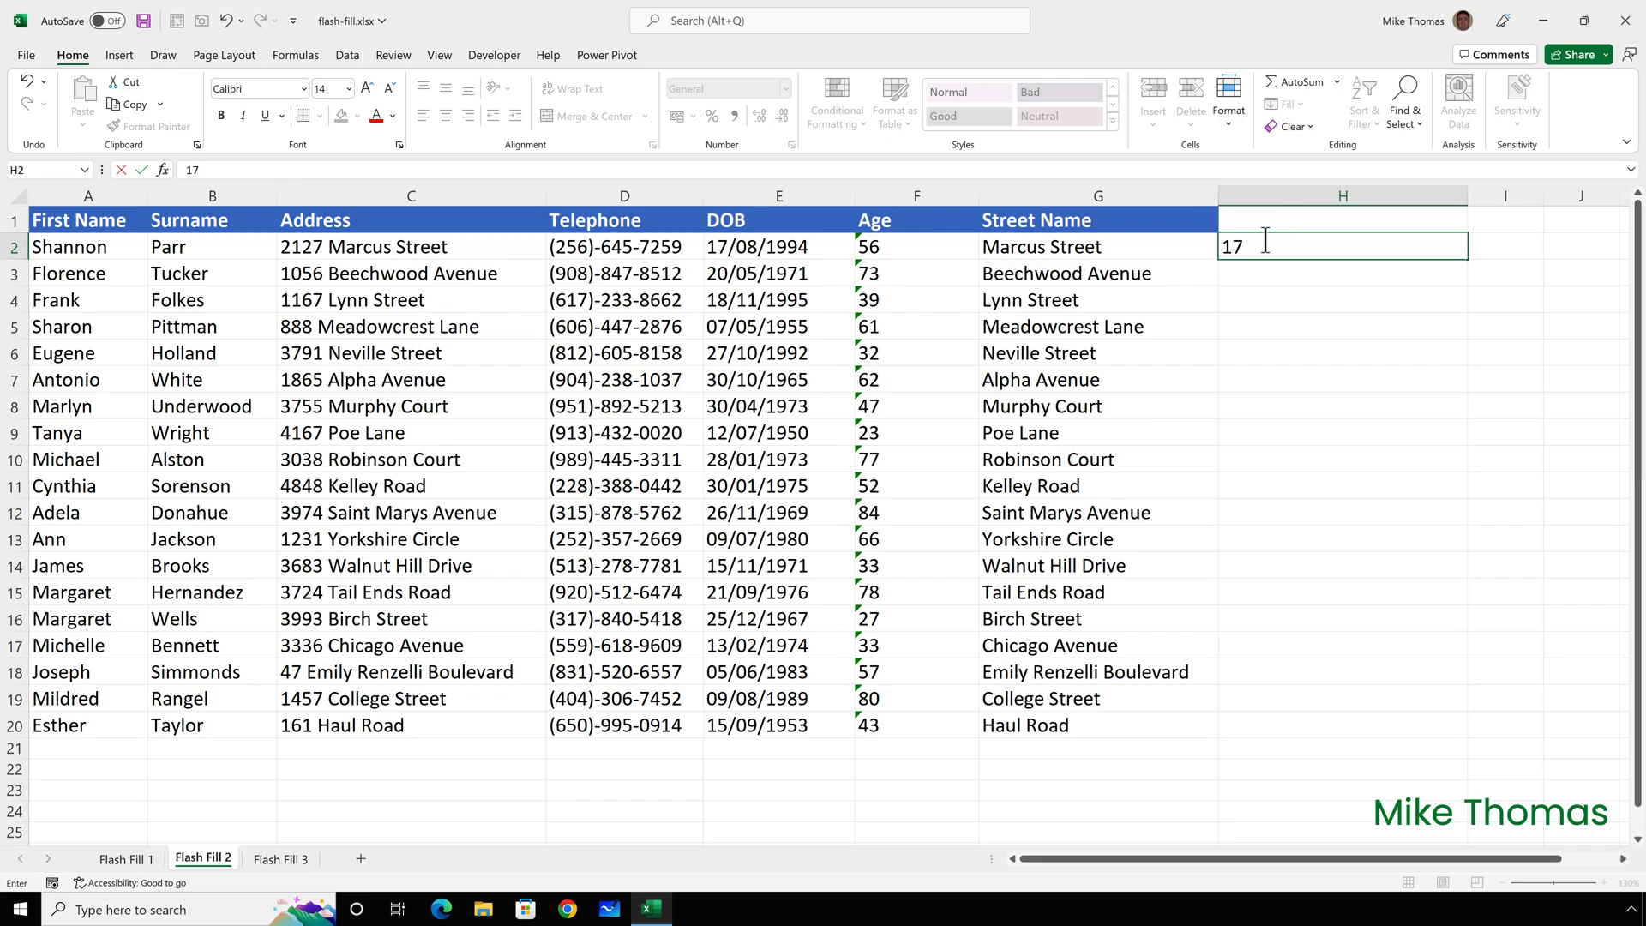
pyautogui.write('/08')
pyautogui.write('/1994')
pyautogui.hotkey('ctrl', 'Return')
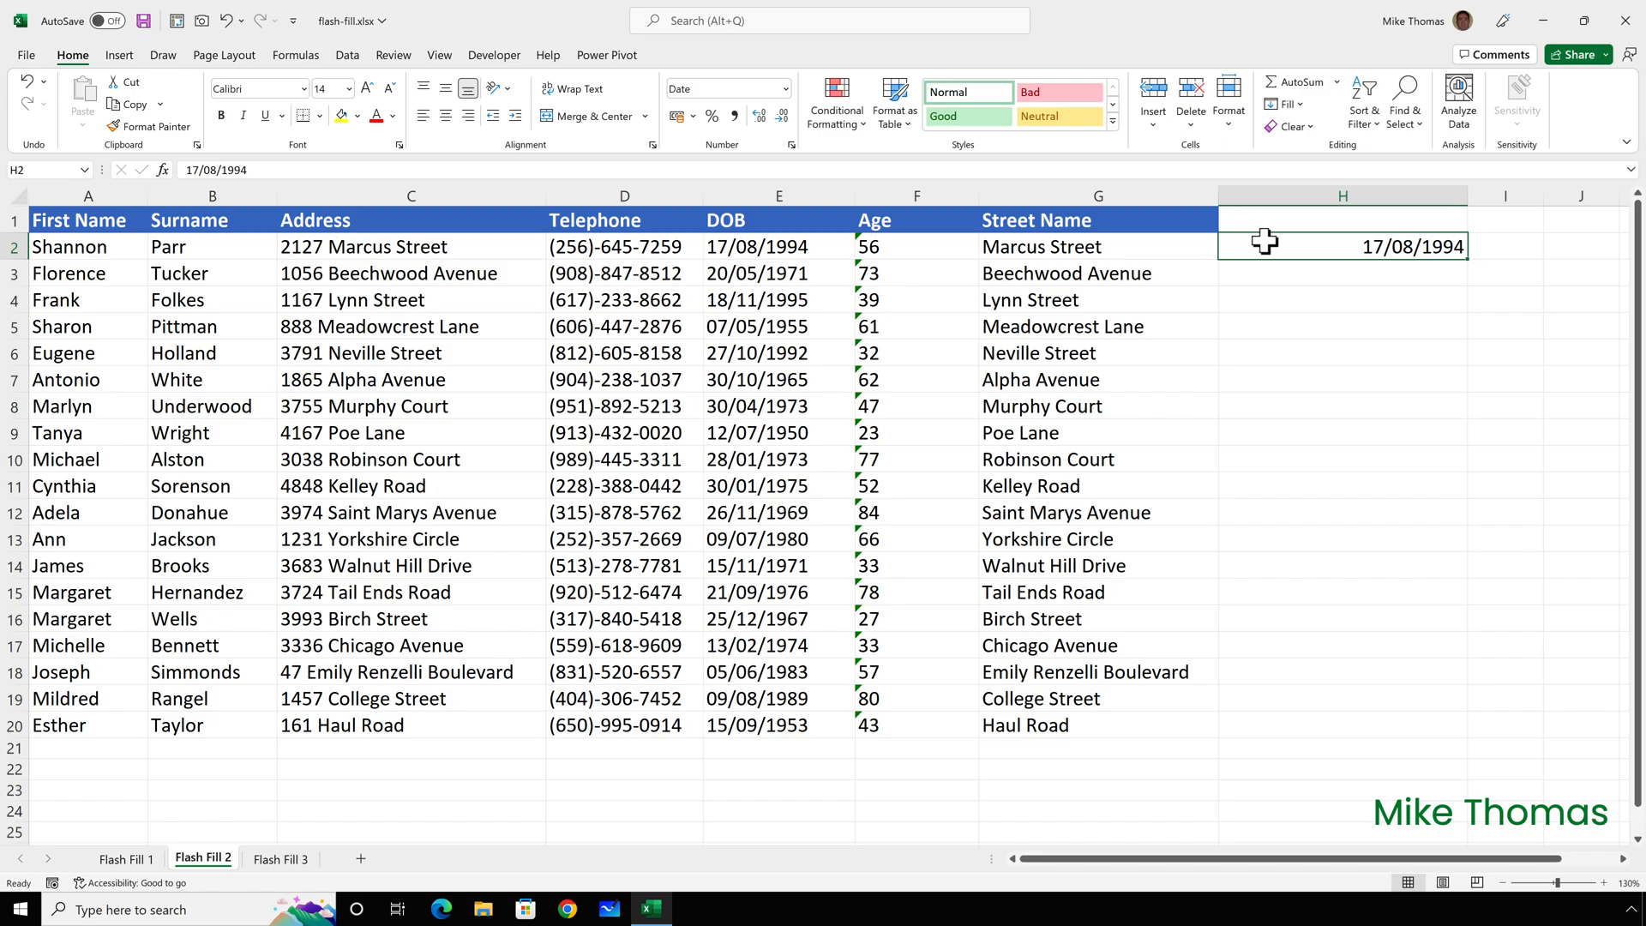
pyautogui.hotkey('ctrl', 'e')
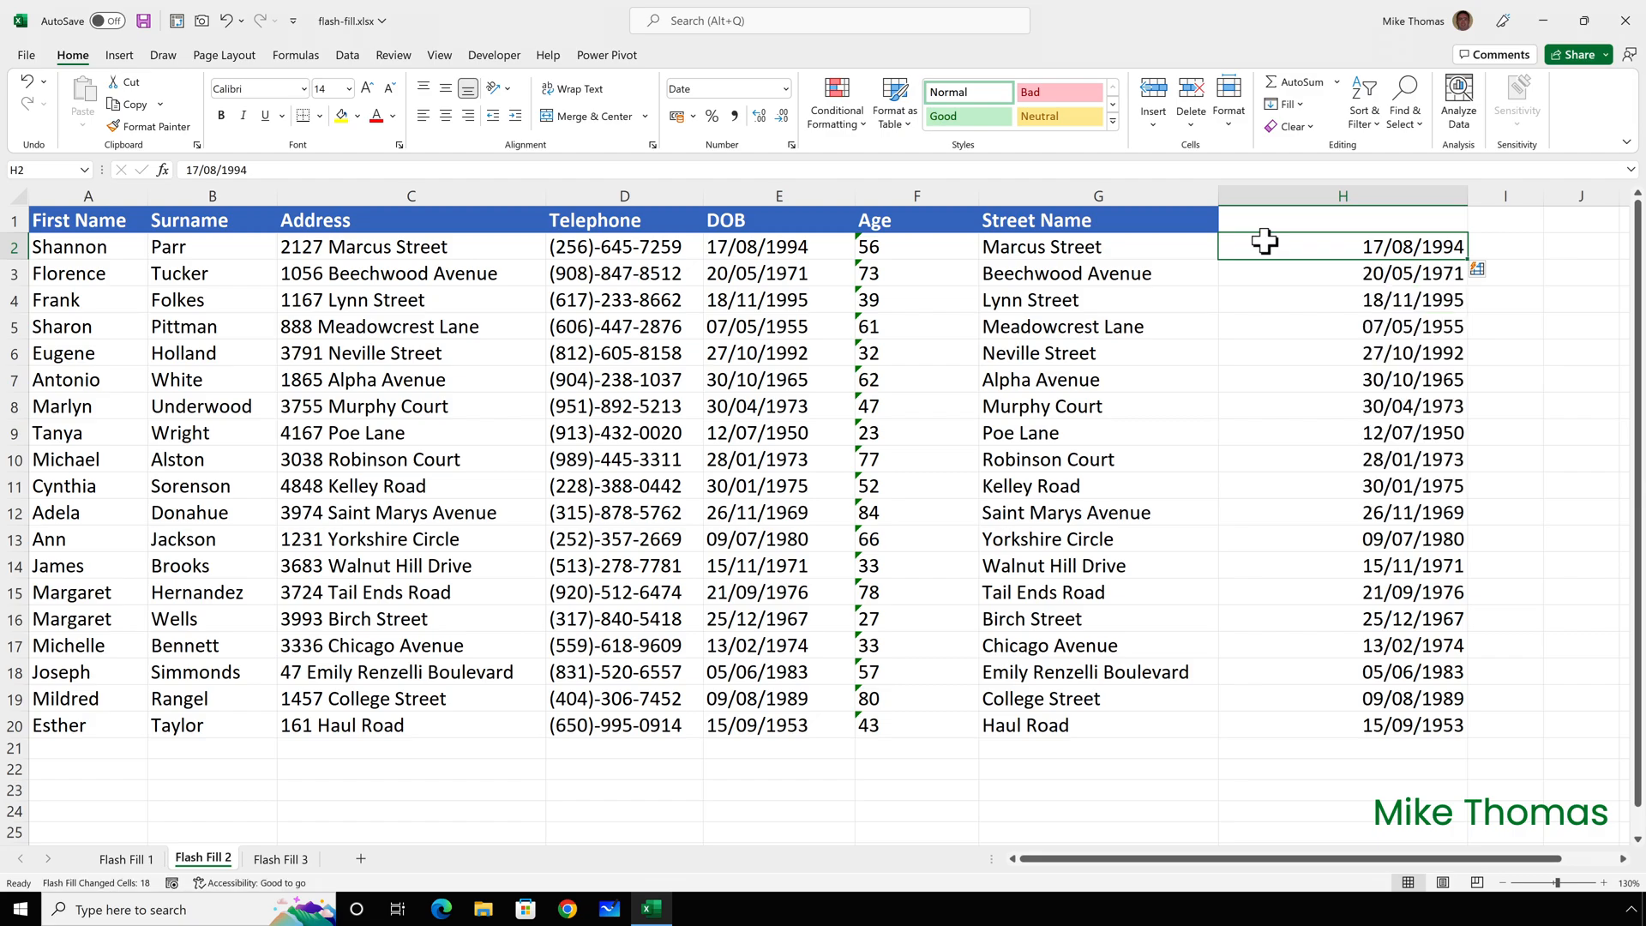
# Step: Move the new dates from H2:H20 over the DOB column and check their number format
pyautogui.moveTo(1265, 243); pyautogui.dragTo(1313, 720)
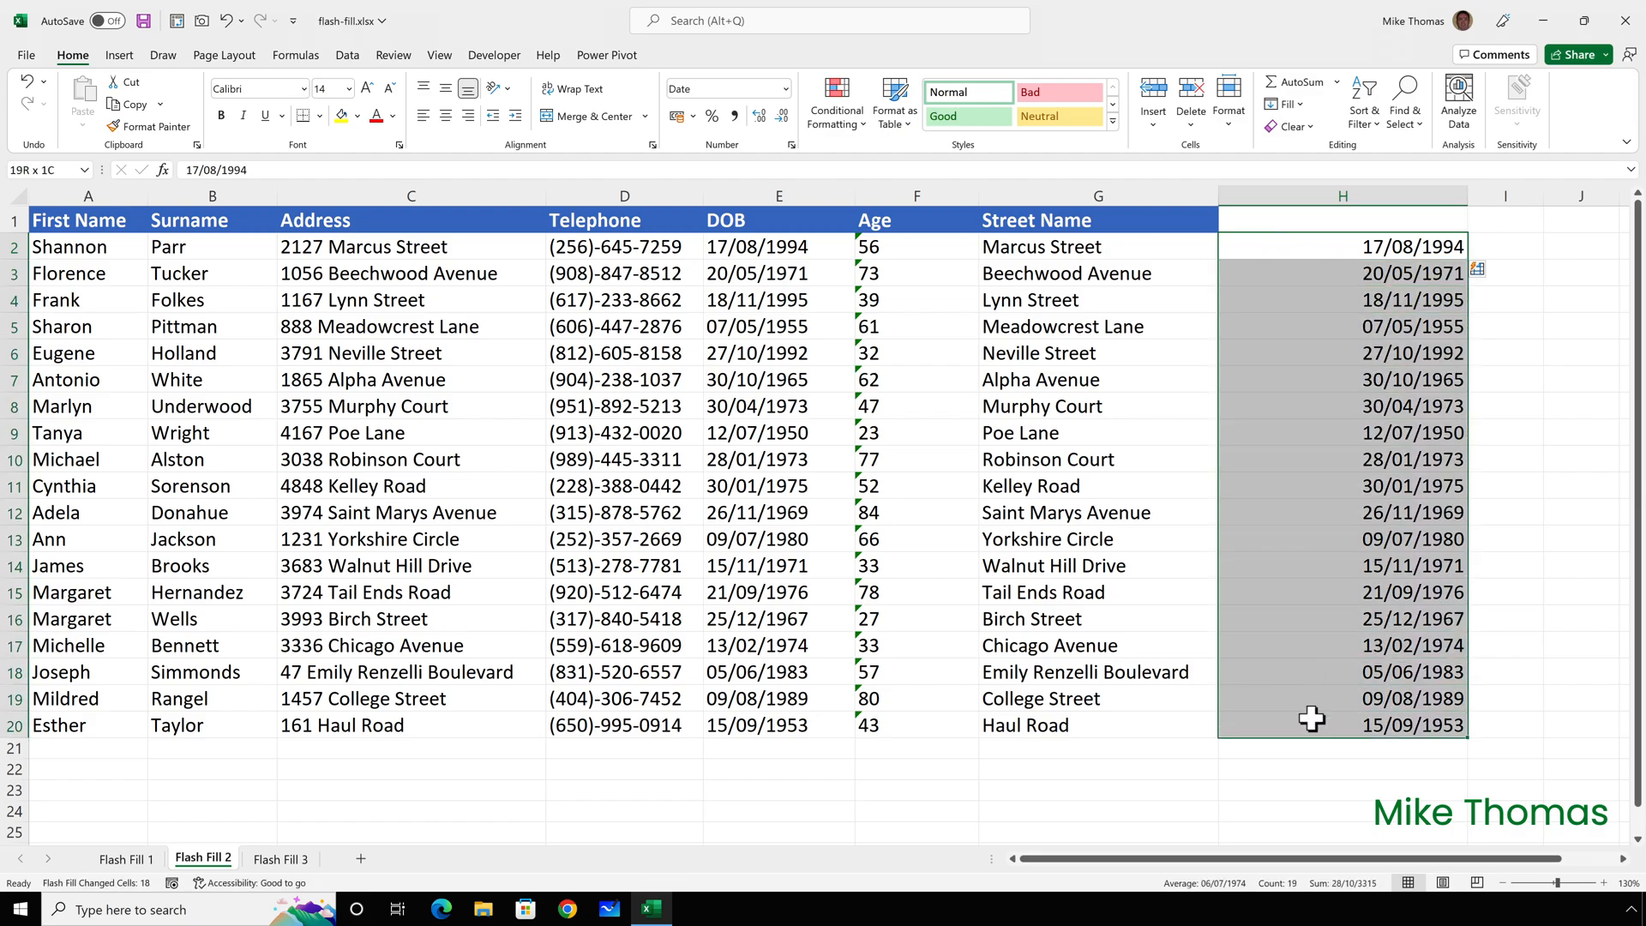
pyautogui.hotkey('ctrl', 'c')
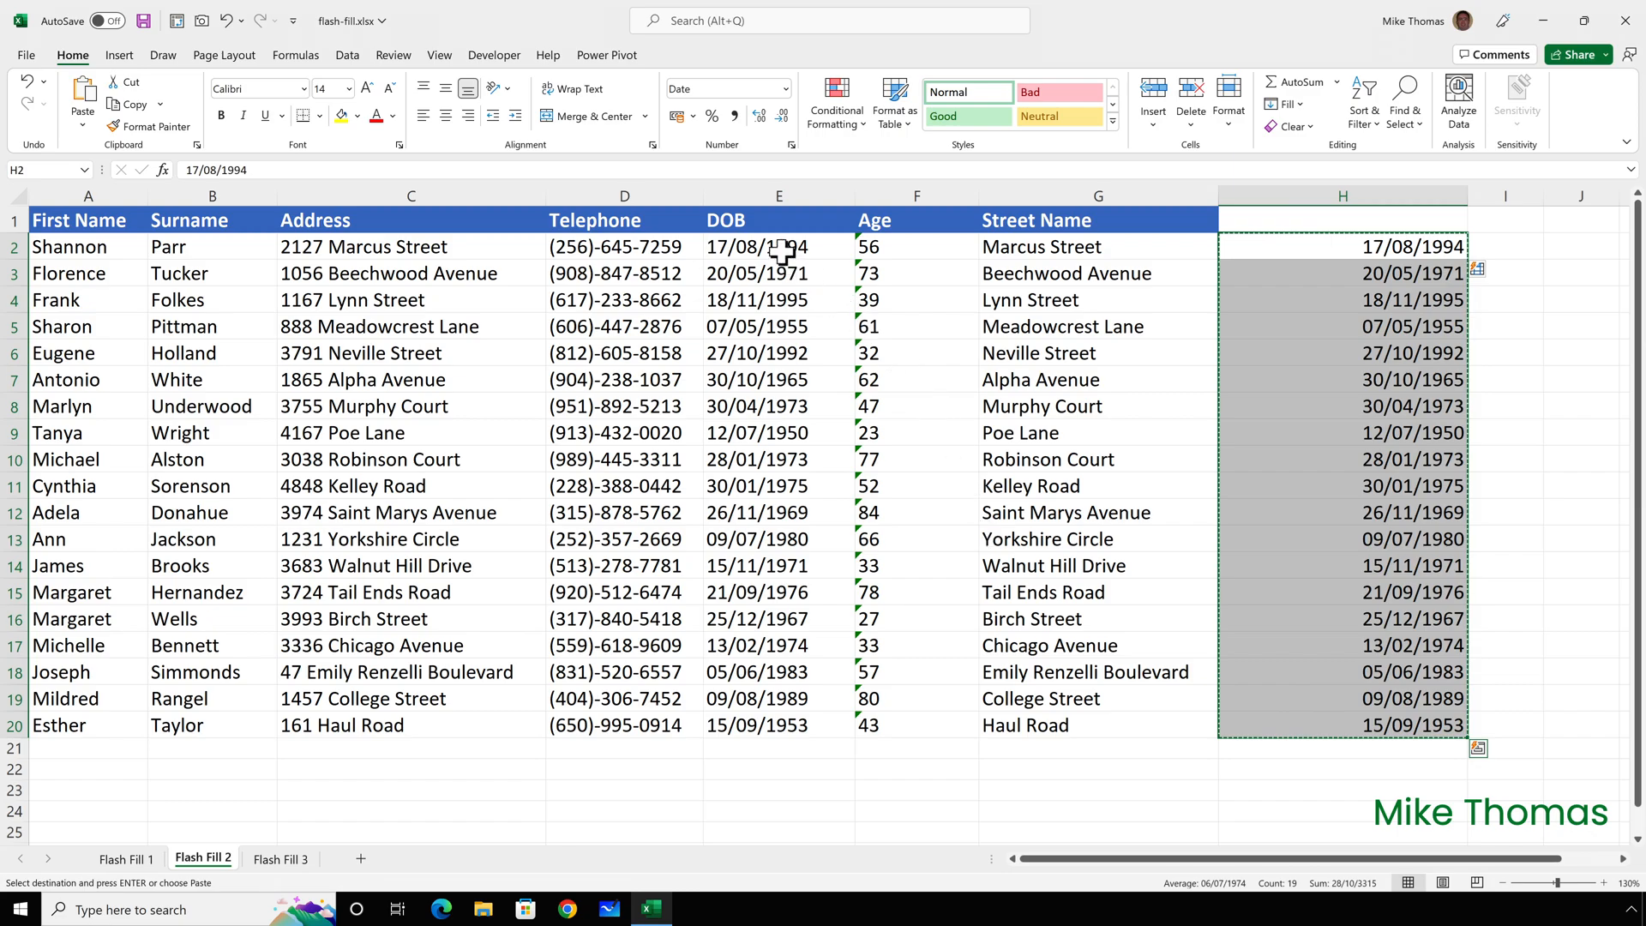
pyautogui.click(778, 247)
pyautogui.press('Return')
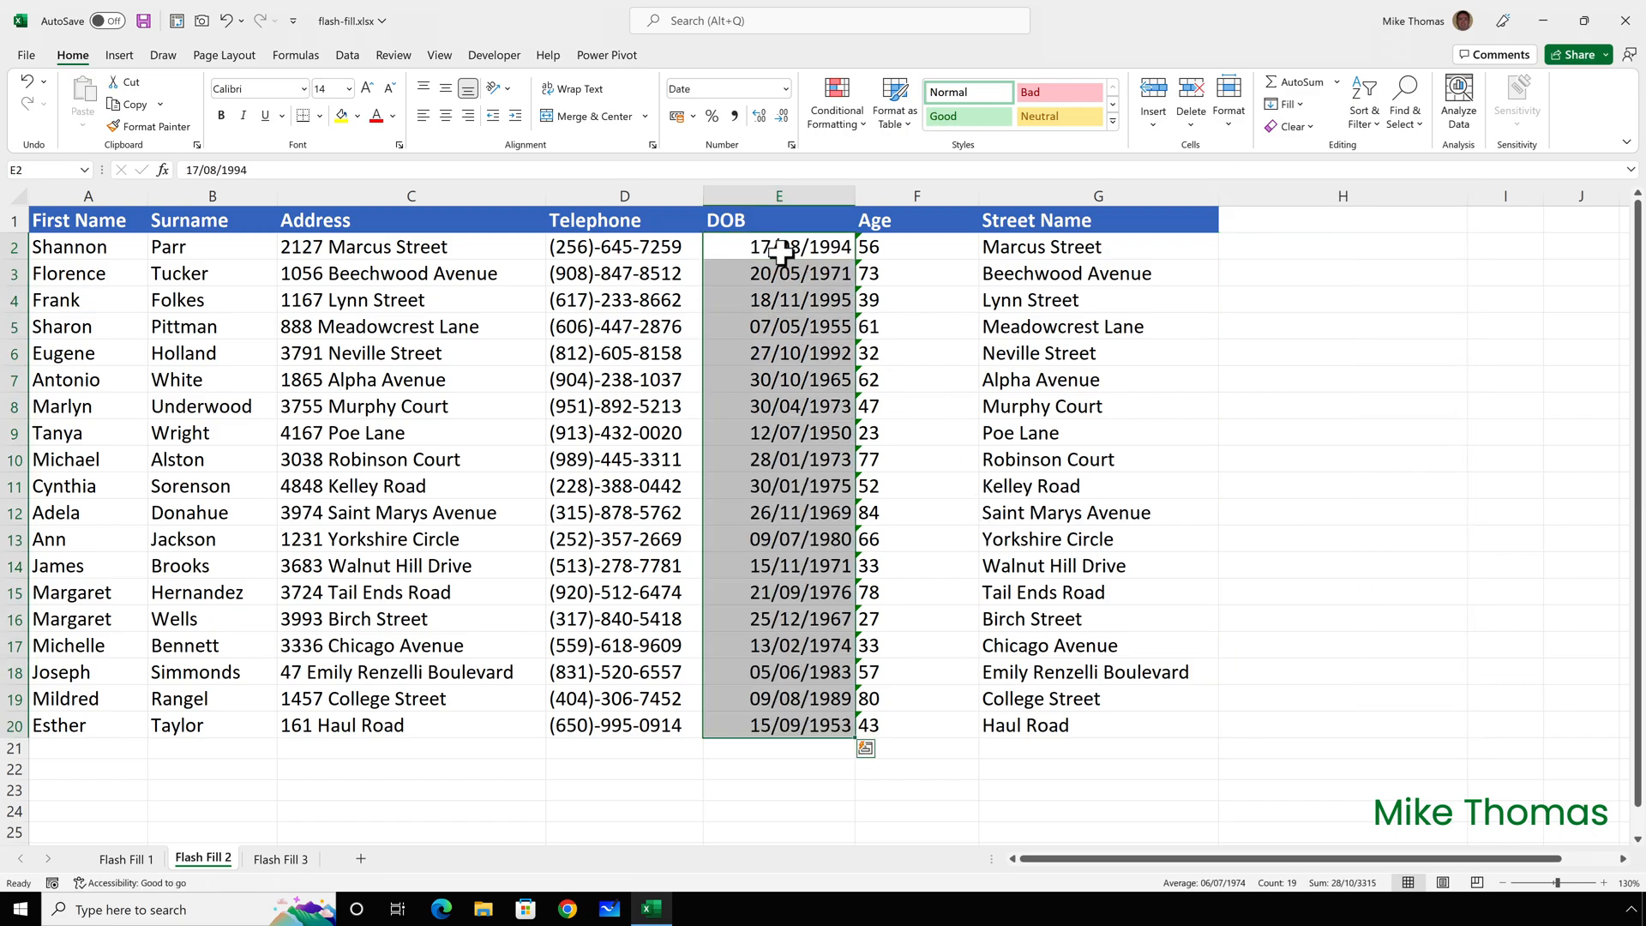
pyautogui.click(778, 247)
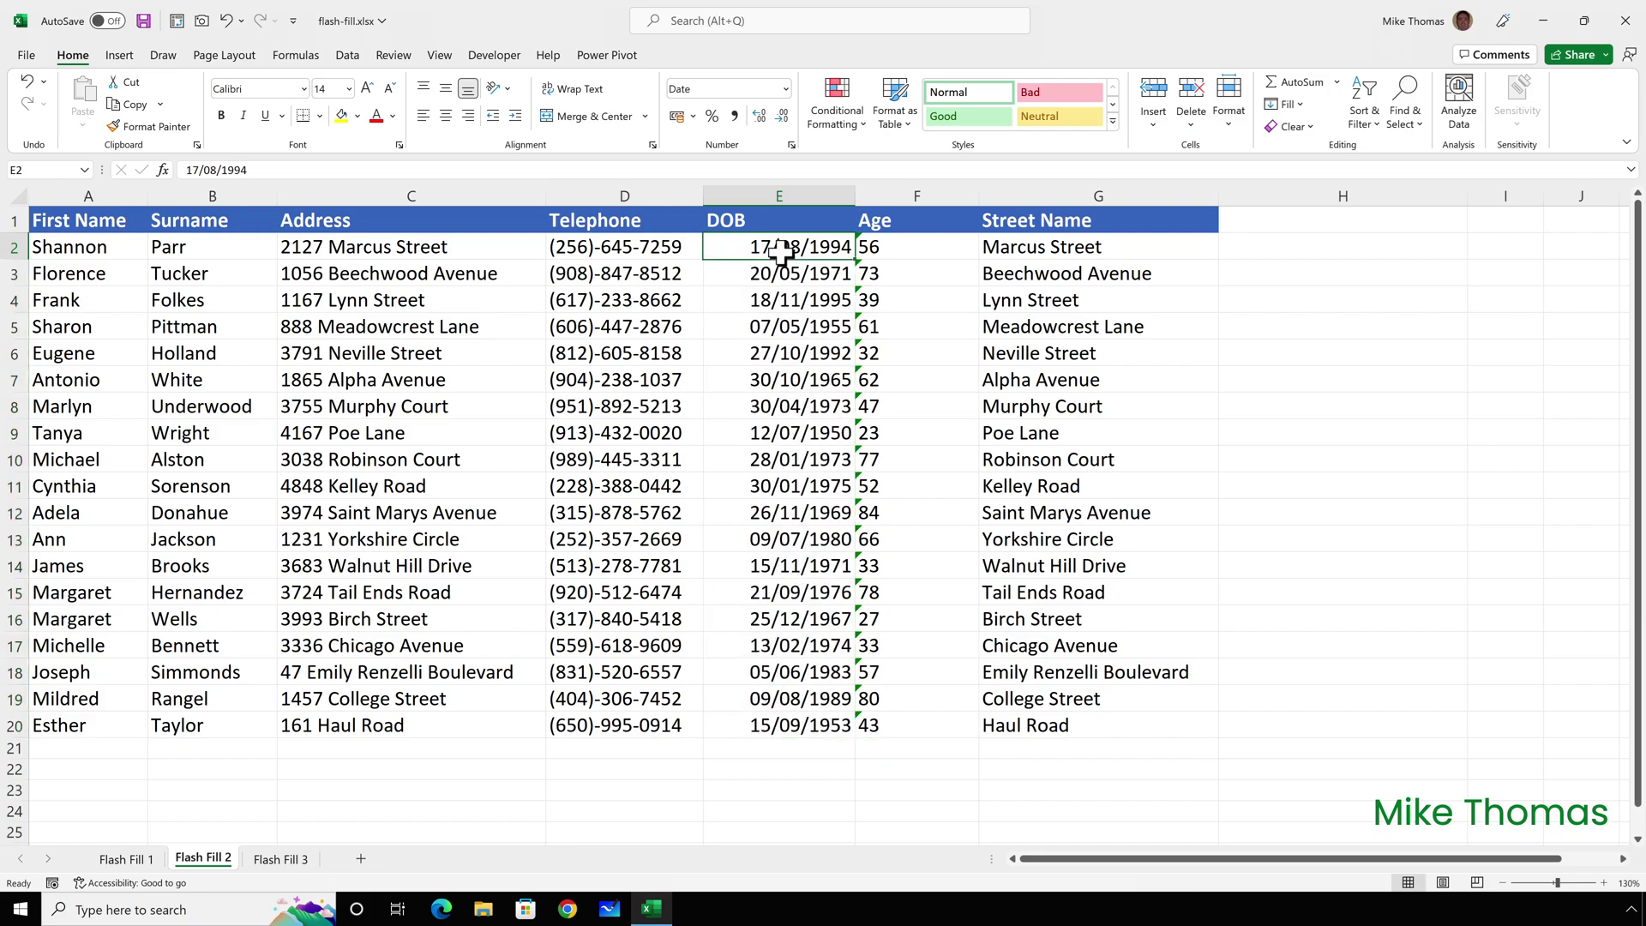
pyautogui.click(782, 87)
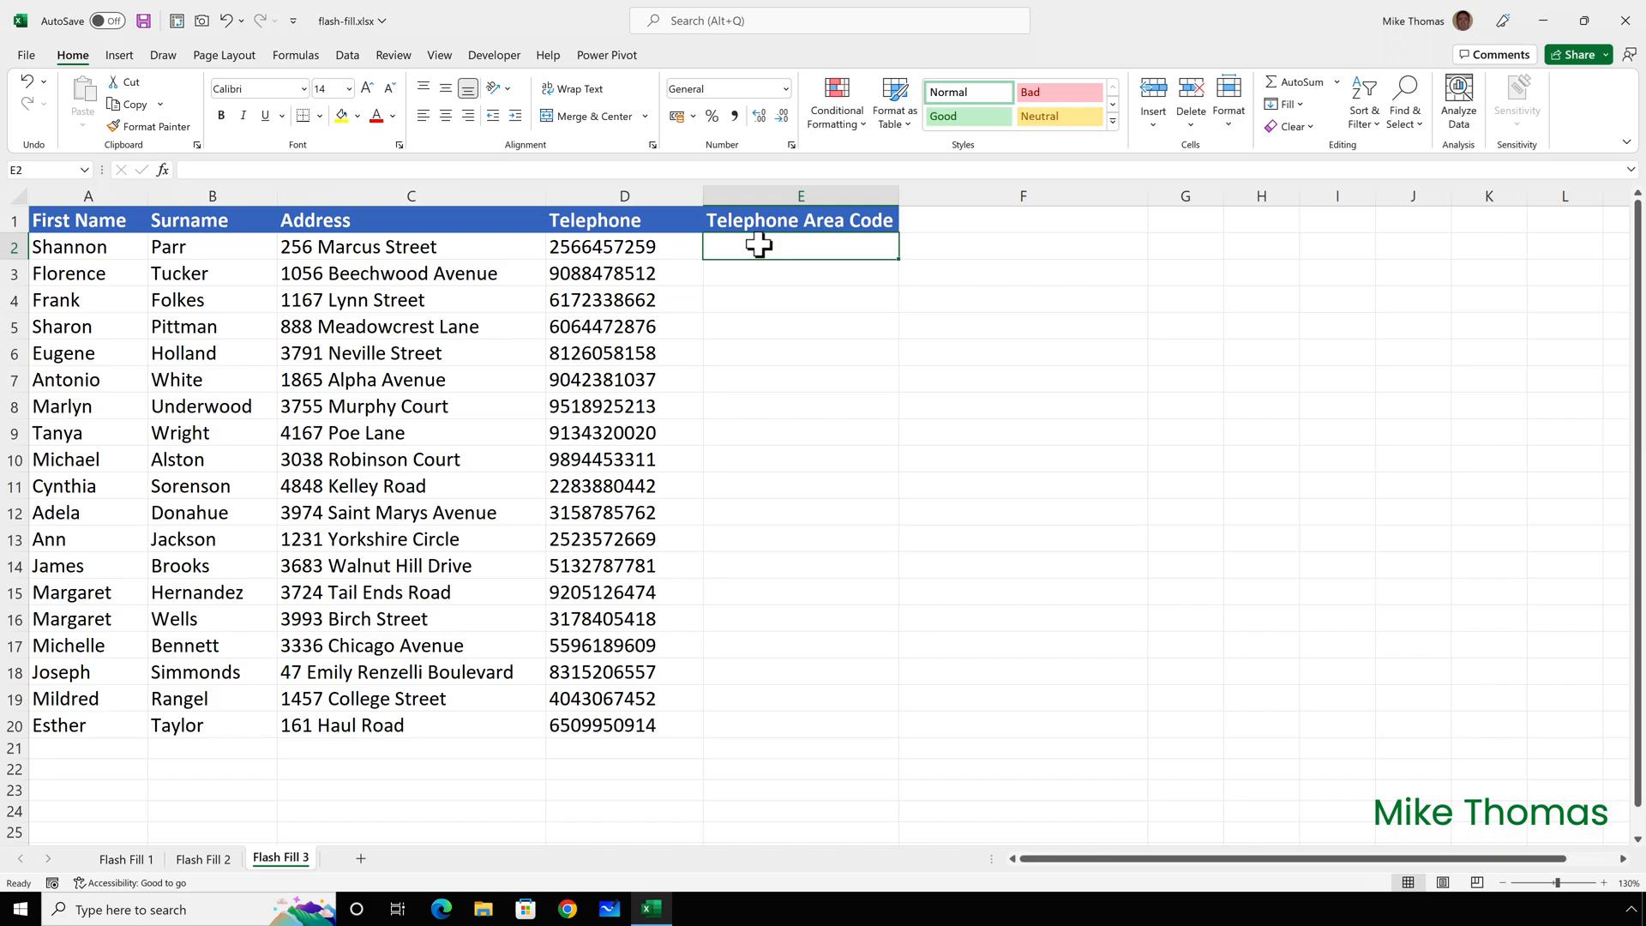
pyautogui.write('256')
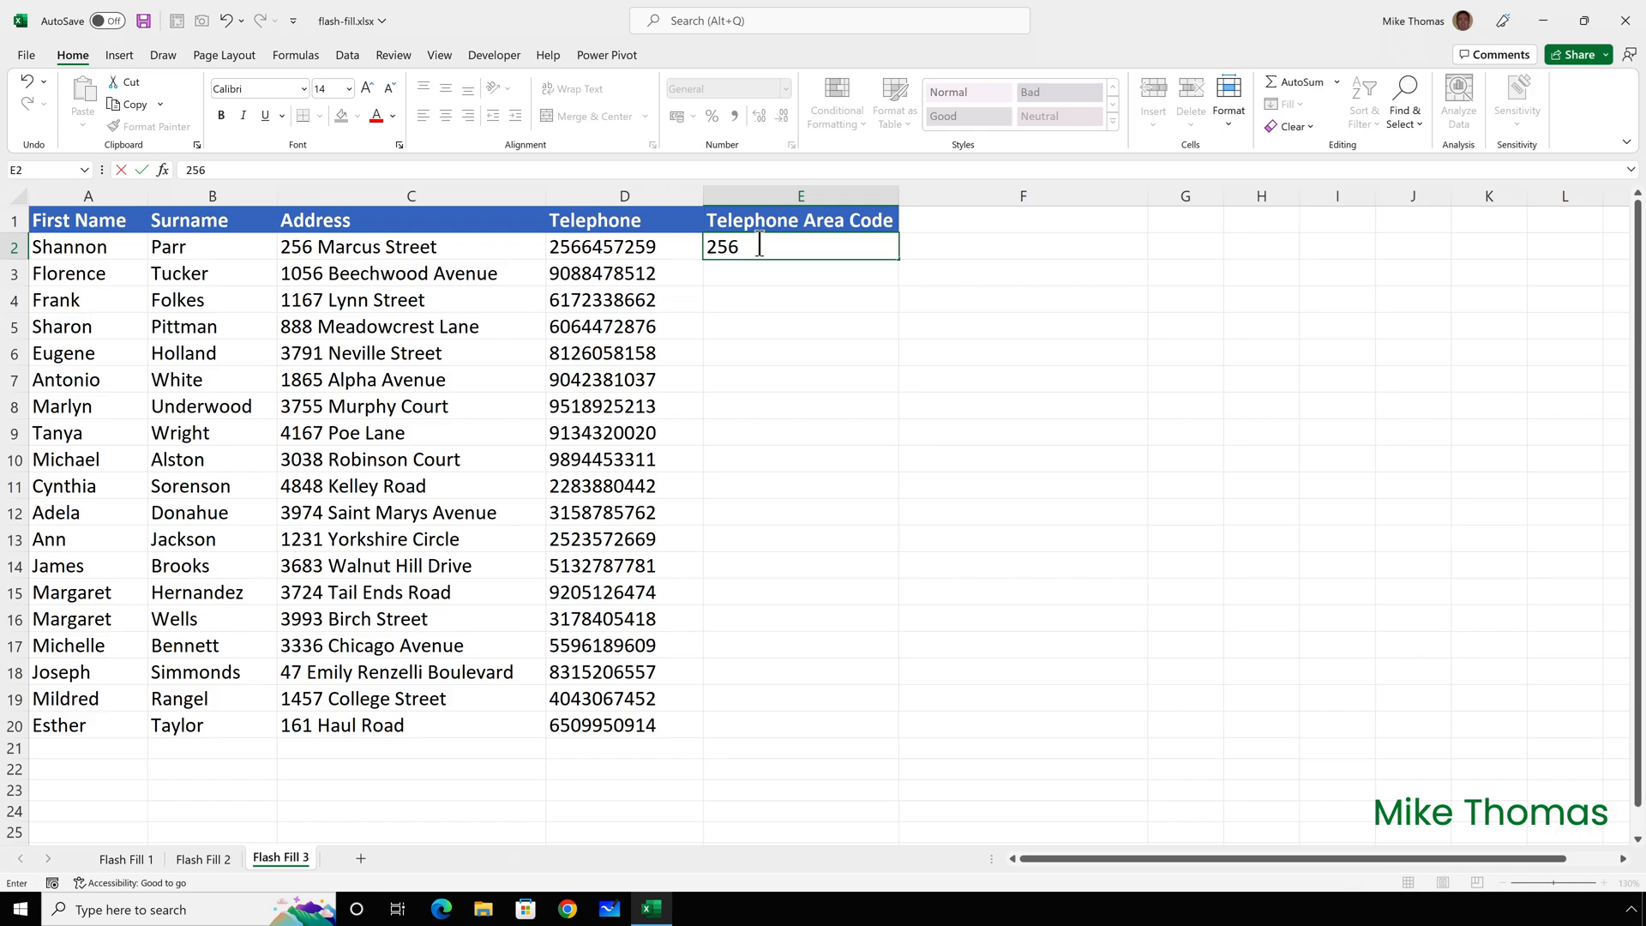
# Step: Enter 256 in E2 and Flash Fill, which wrongly fills house numbers as area codes
pyautogui.hotkey('ctrl', 'Return')
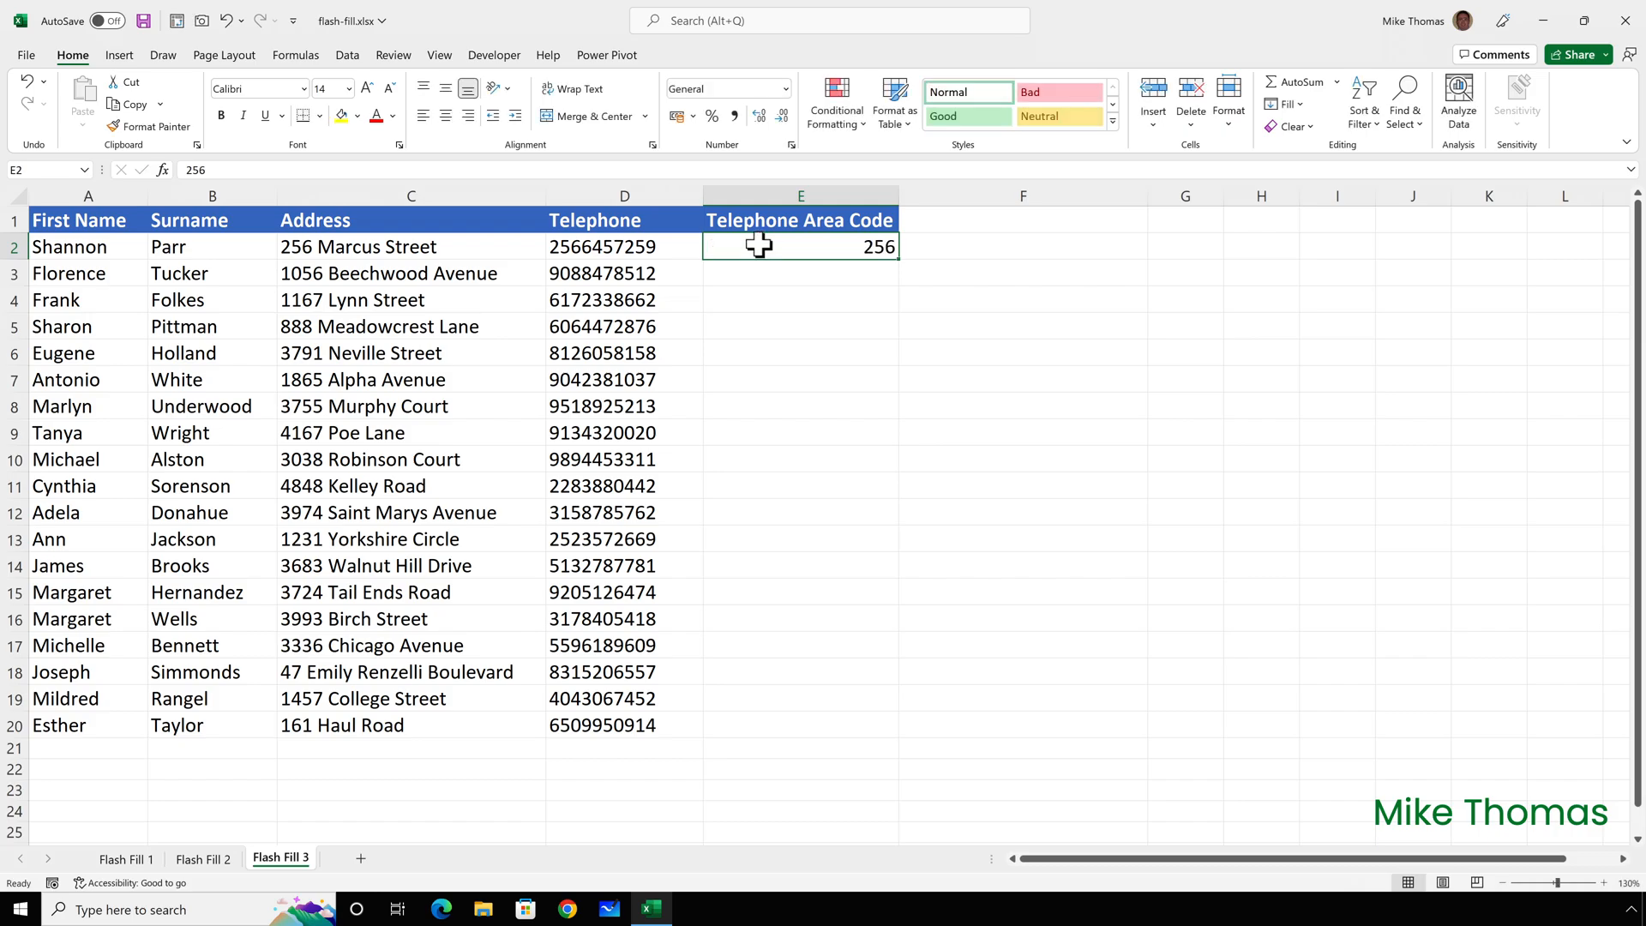
pyautogui.hotkey('ctrl', 'e')
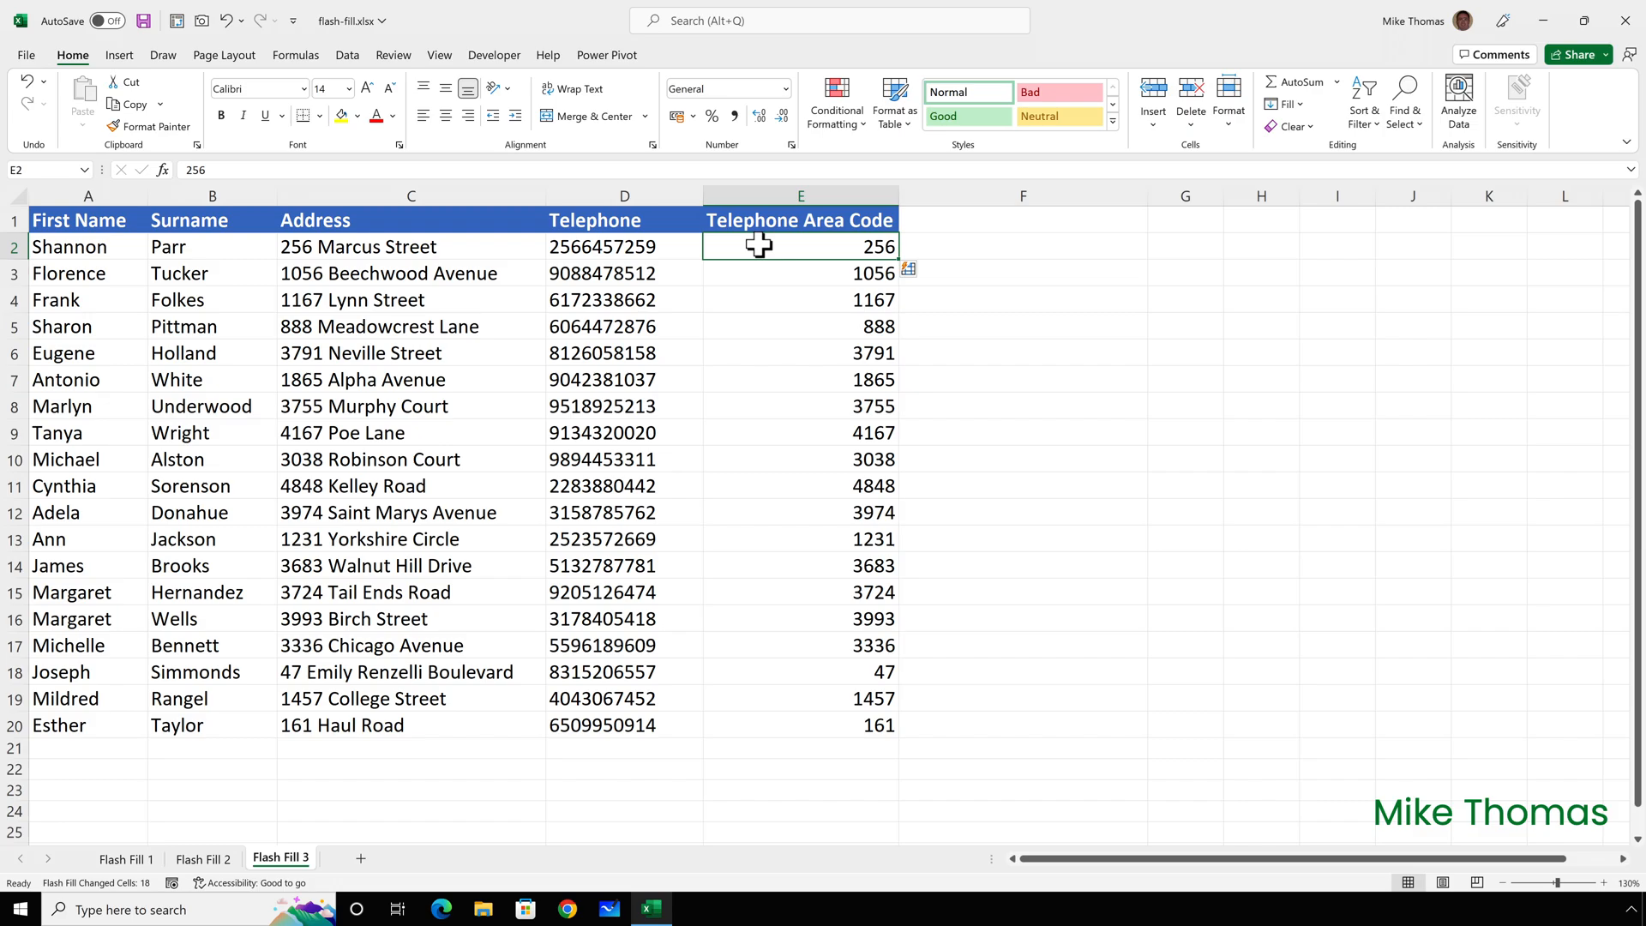
# Step: Undo the wrong fill, add 908 as a second example in E3, and Flash Fill correct area codes
pyautogui.hotkey('ctrl', 'z')
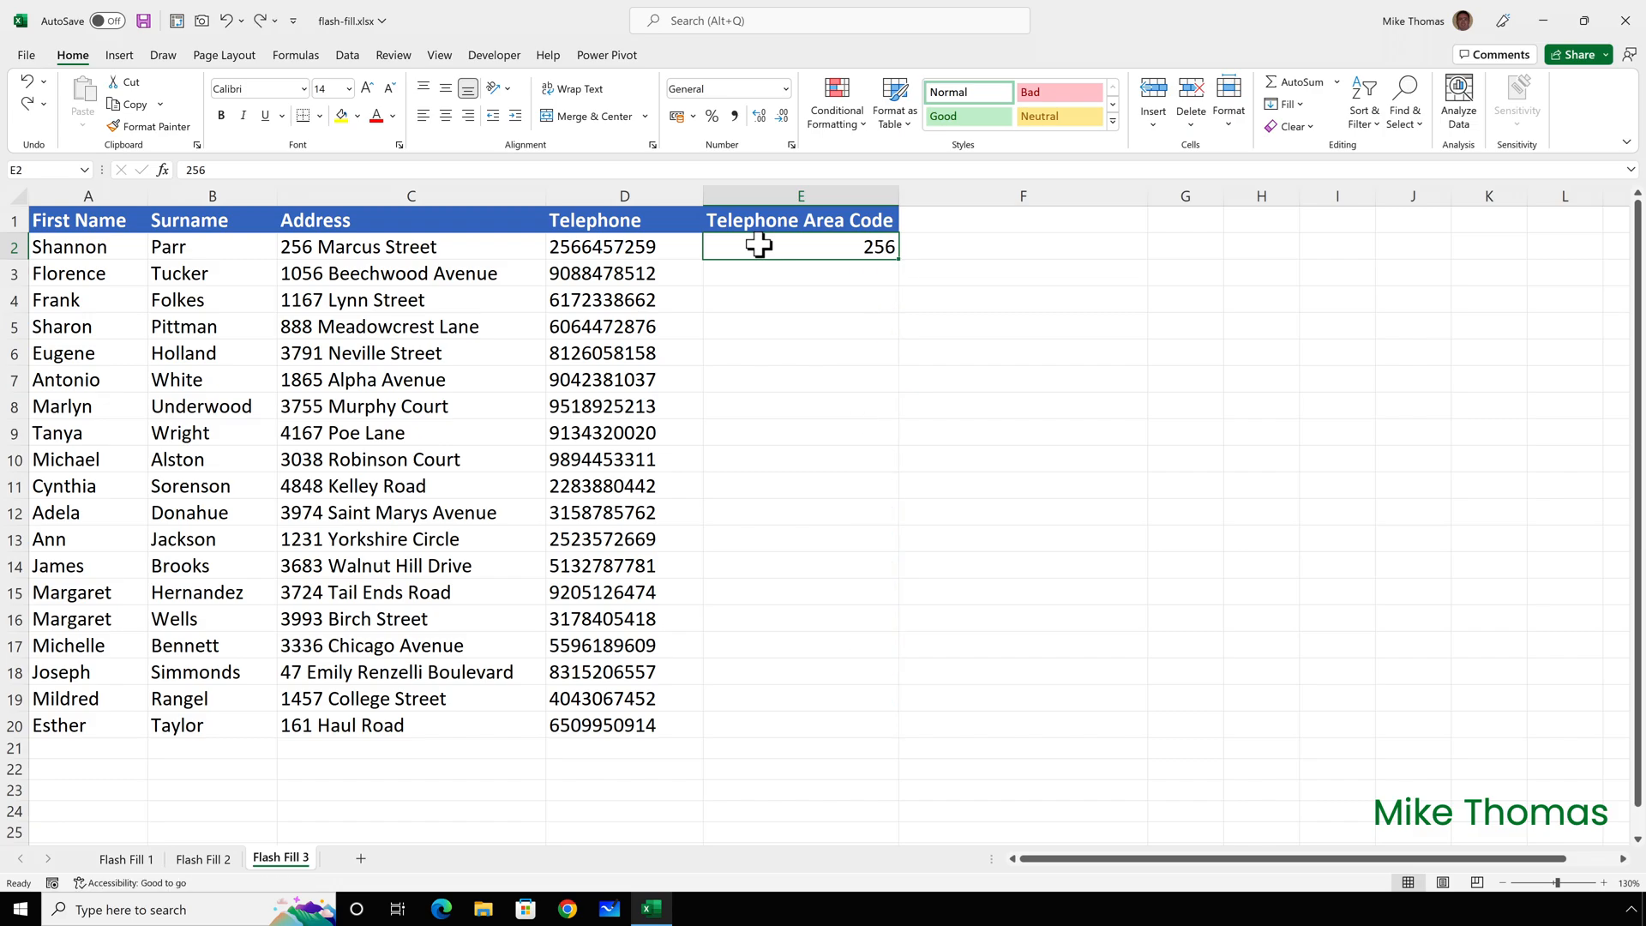
pyautogui.press('Return')
pyautogui.write('908')
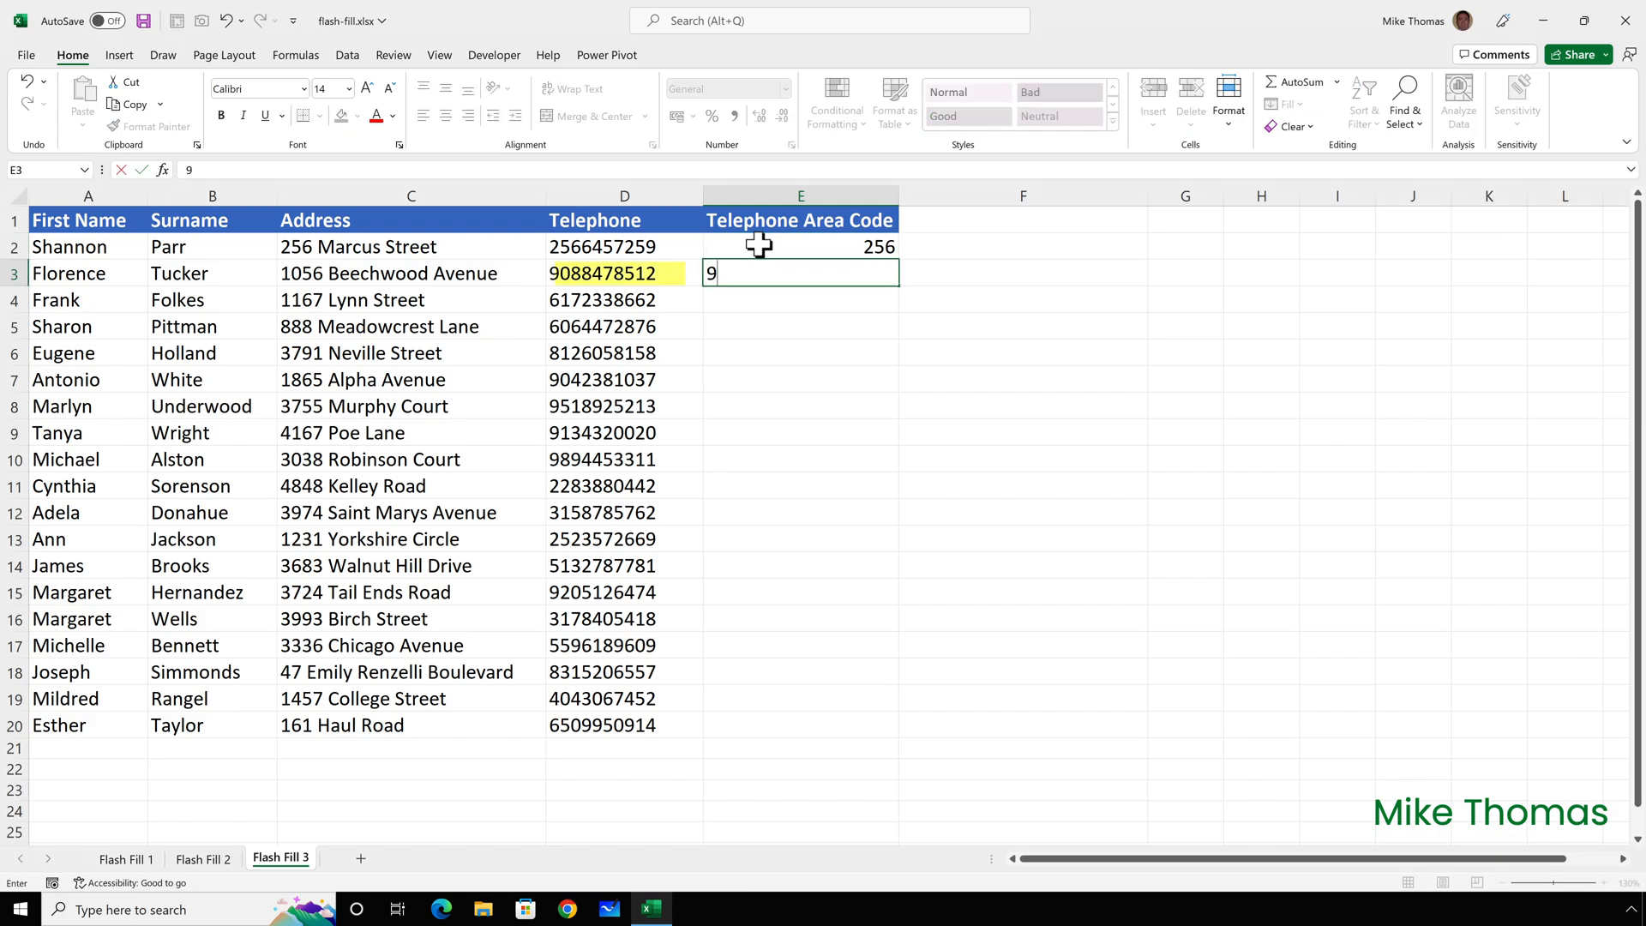
pyautogui.hotkey('ctrl', 'Return')
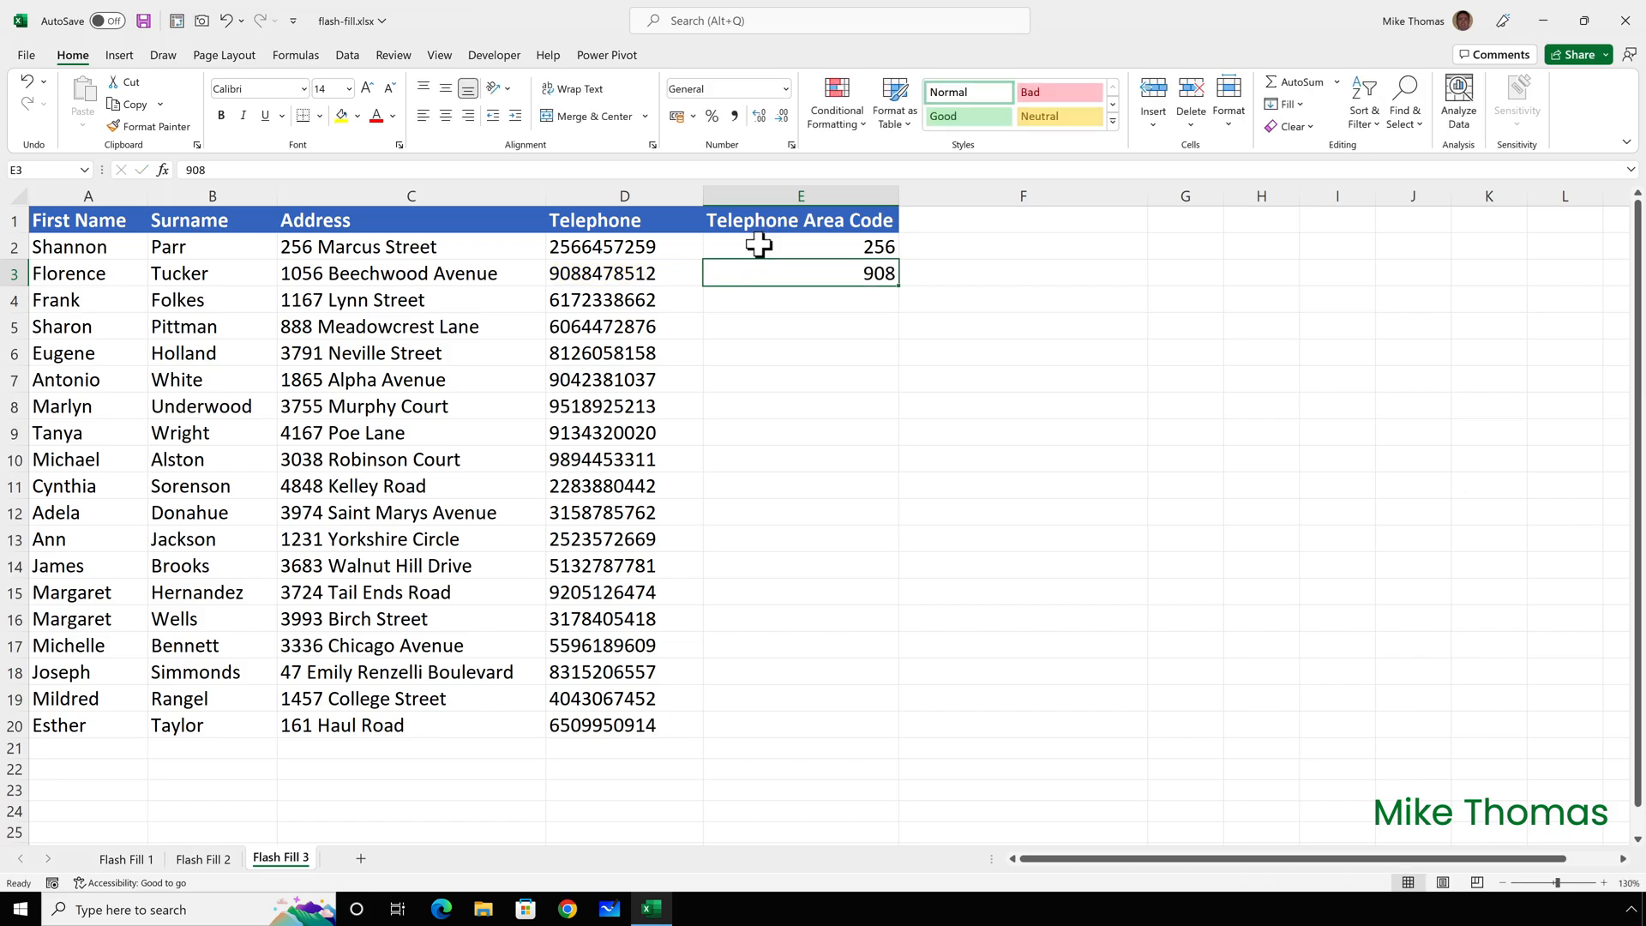
pyautogui.hotkey('ctrl', 'e')
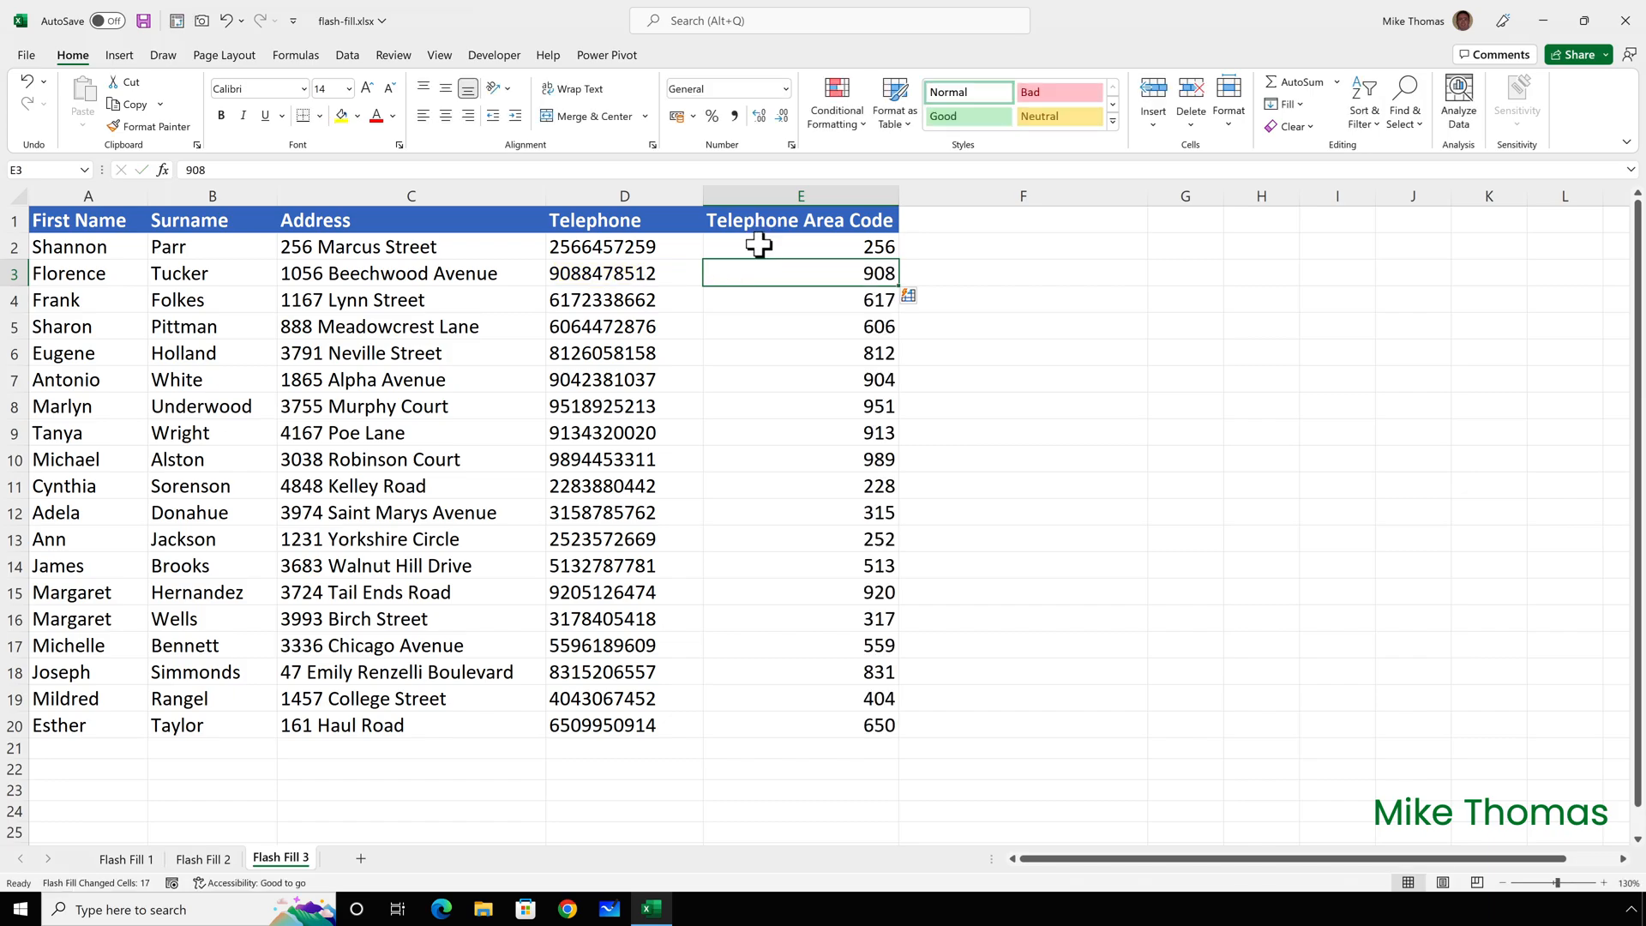